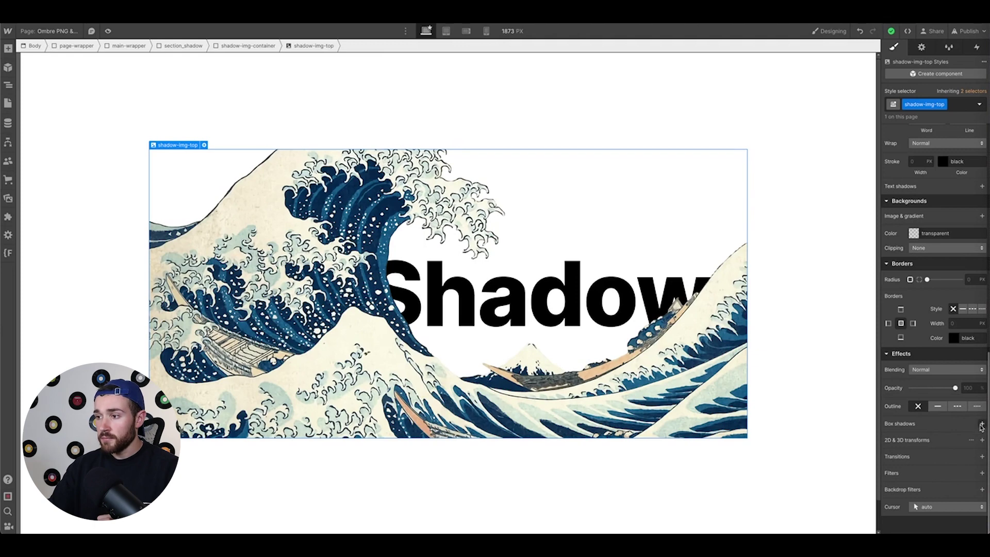
# Step: Try an outside box shadow on the shadow-img-top image with a 138° angle, 12 px distance and 16 px blur, and remove it
pyautogui.click(981, 427)
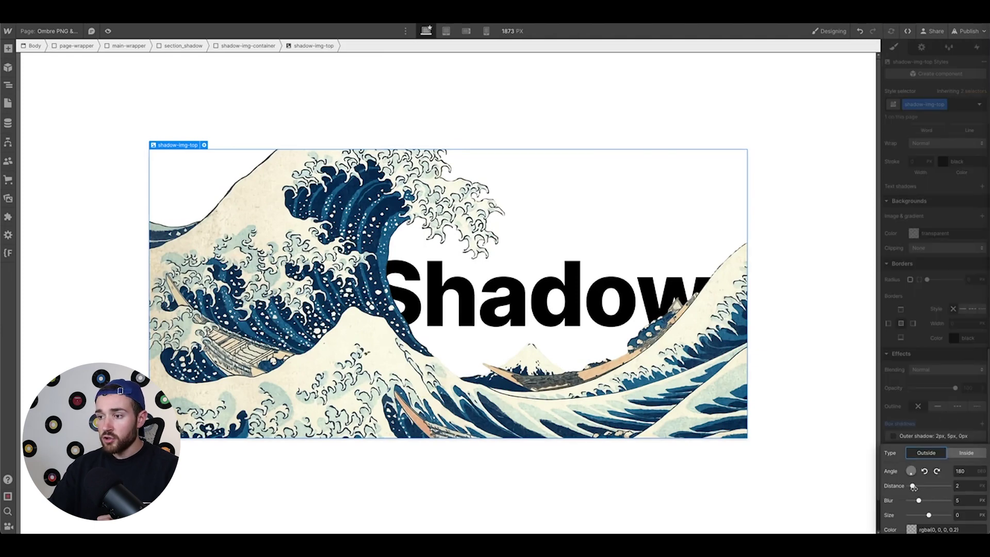
pyautogui.moveTo(913, 486); pyautogui.dragTo(940, 500)
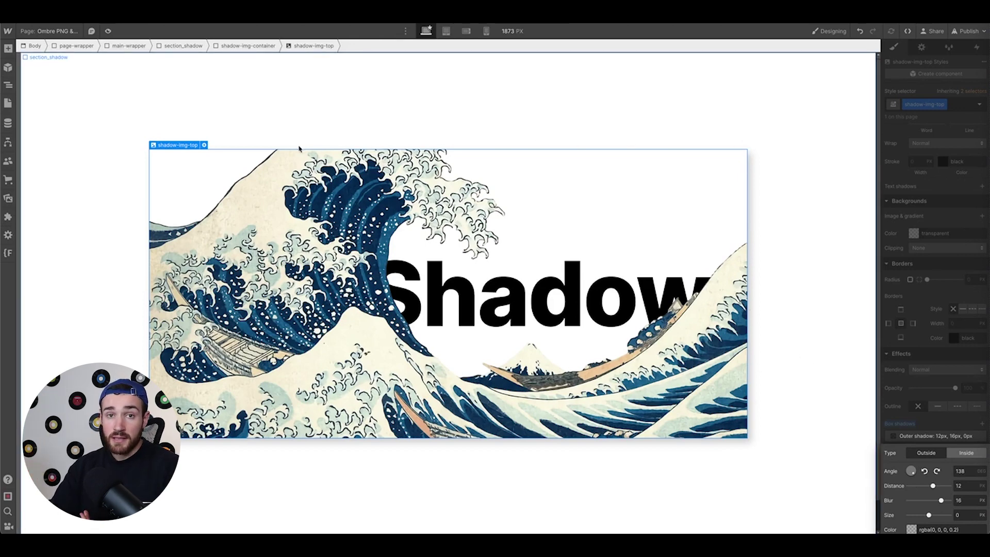
pyautogui.press('Escape')
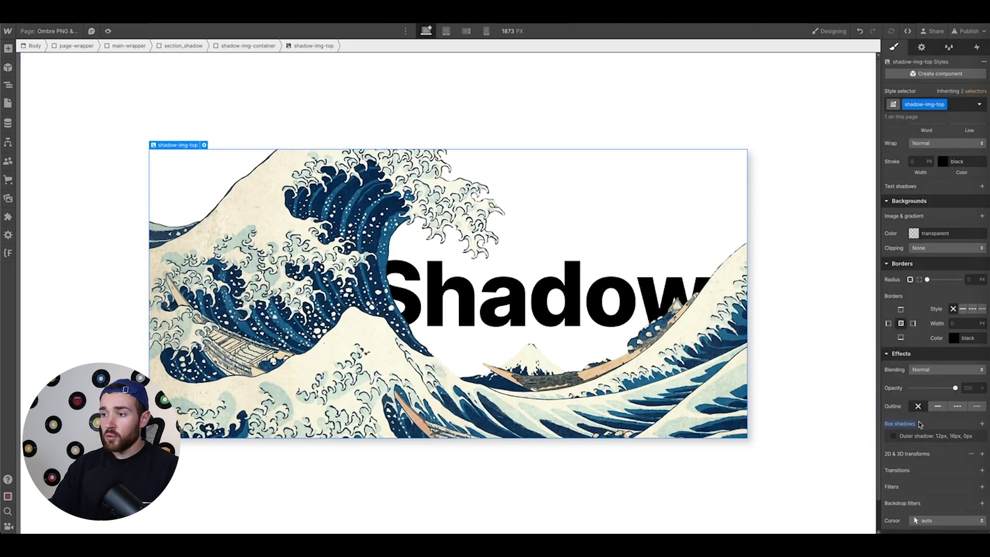
pyautogui.click(911, 424)
pyautogui.click(899, 436)
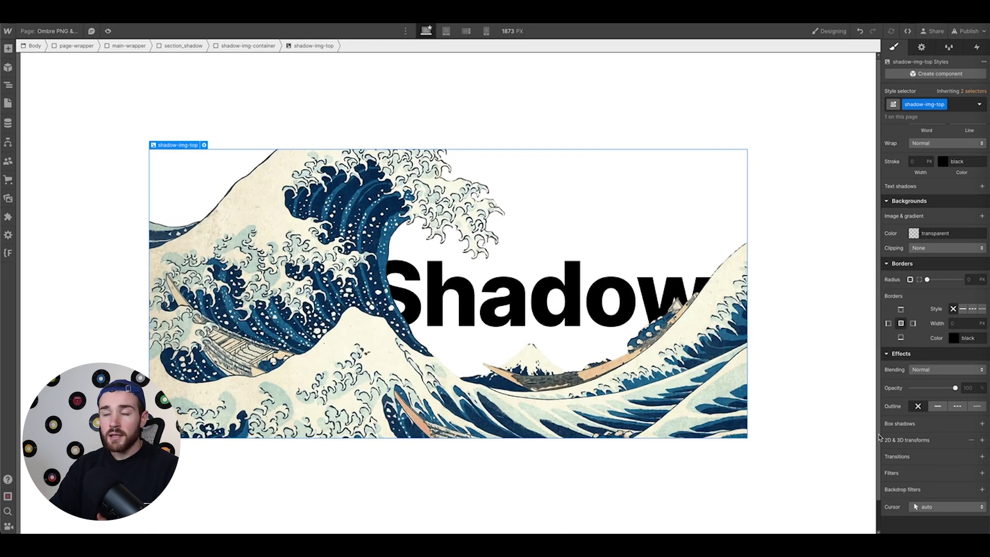
# Step: Select the page's HTML Embed element and look up the Embed component among the elements that can be added
pyautogui.click(8, 85)
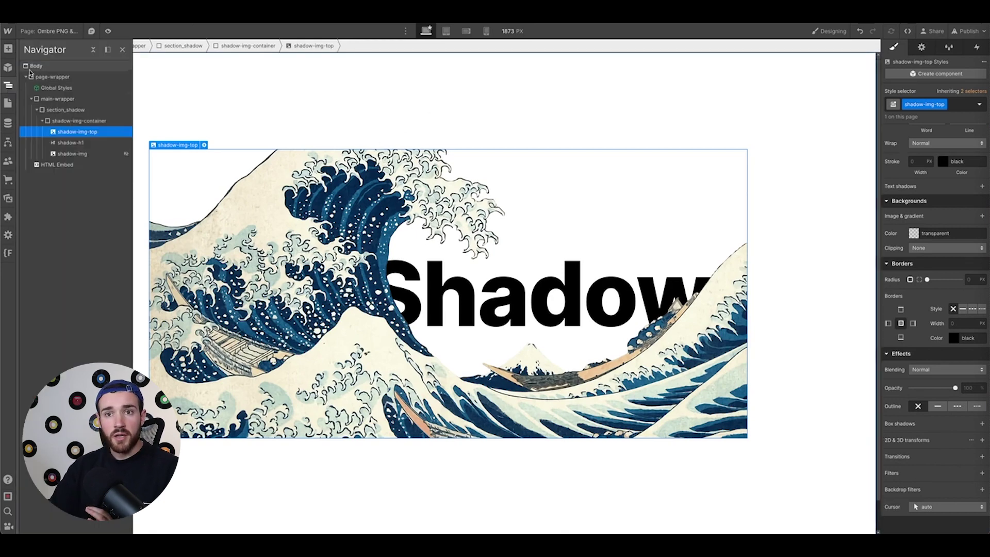
pyautogui.click(49, 165)
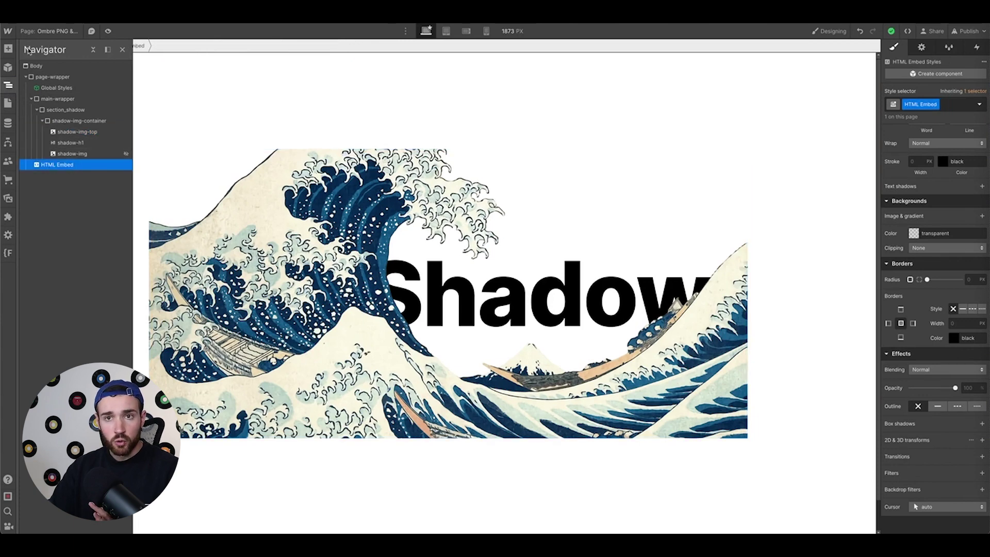
pyautogui.press('a')
pyautogui.scroll(-8, 75, 300)
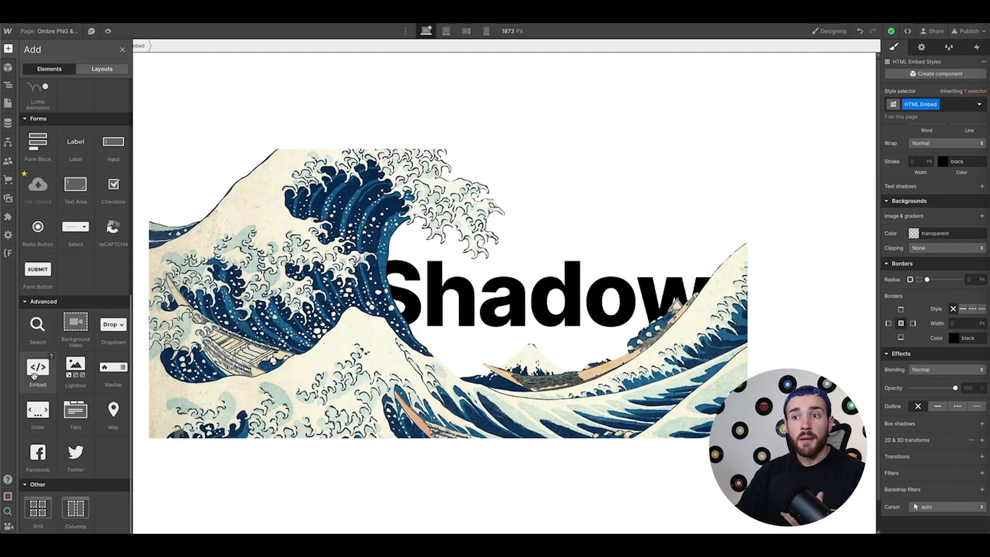
pyautogui.click(122, 49)
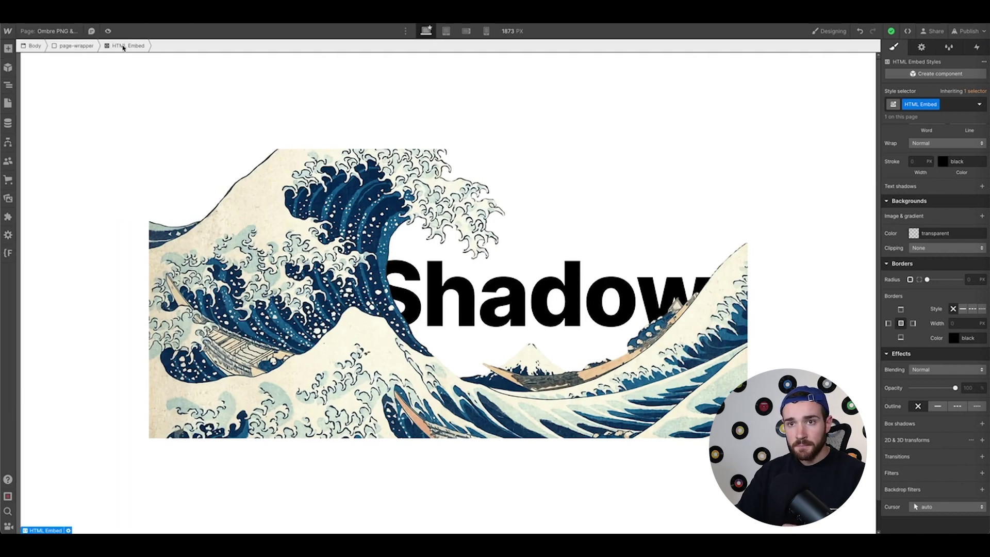
# Step: Open the HTML Embed's code editor and enter opening and closing style tags with an empty line between them
pyautogui.press('z')
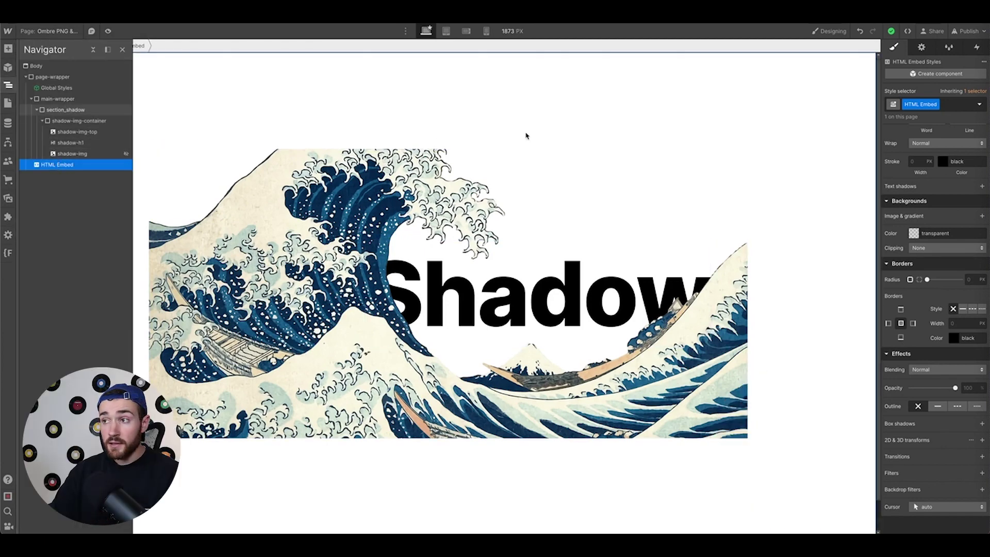
pyautogui.click(921, 47)
pyautogui.click(930, 176)
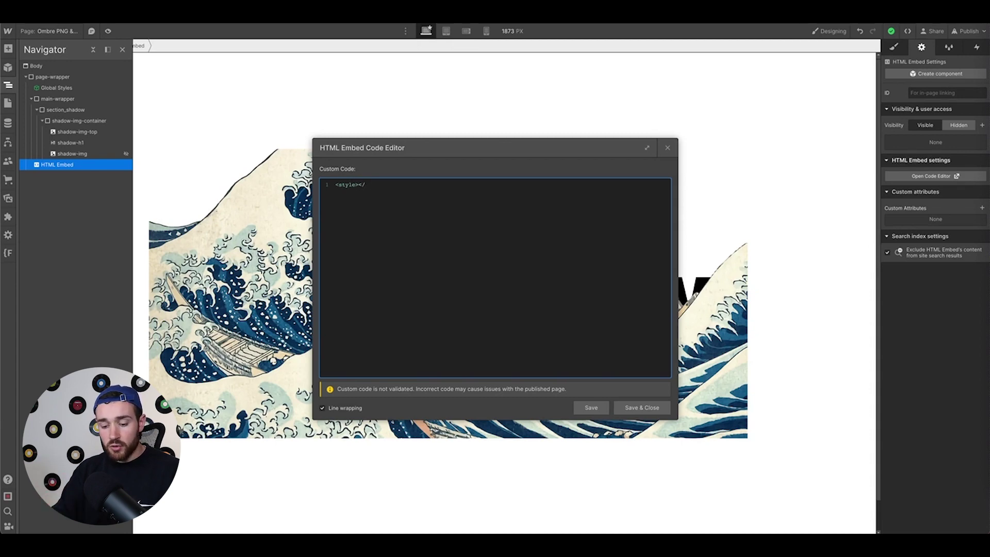
pyautogui.write('>')
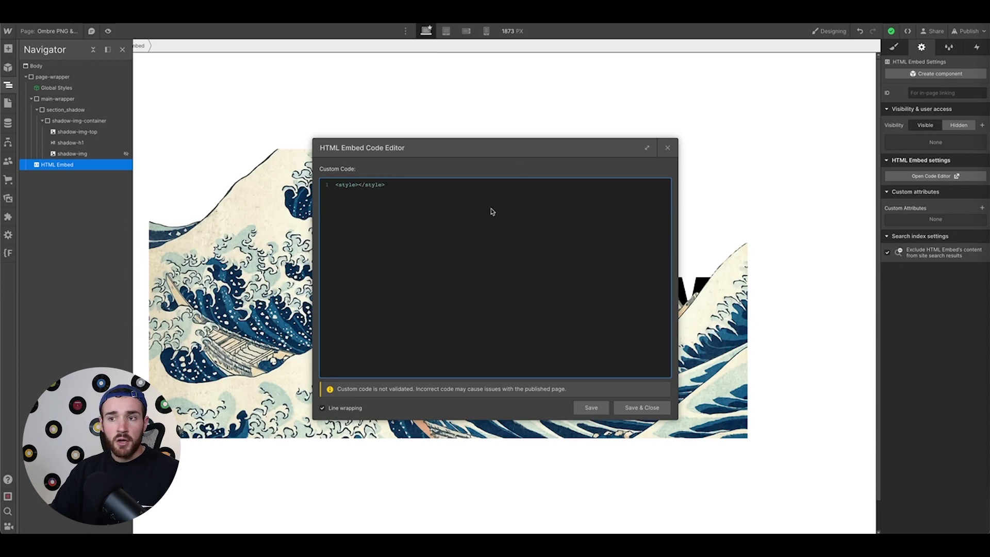
pyautogui.click(359, 185)
pyautogui.press('Return')
pyautogui.press('Return')
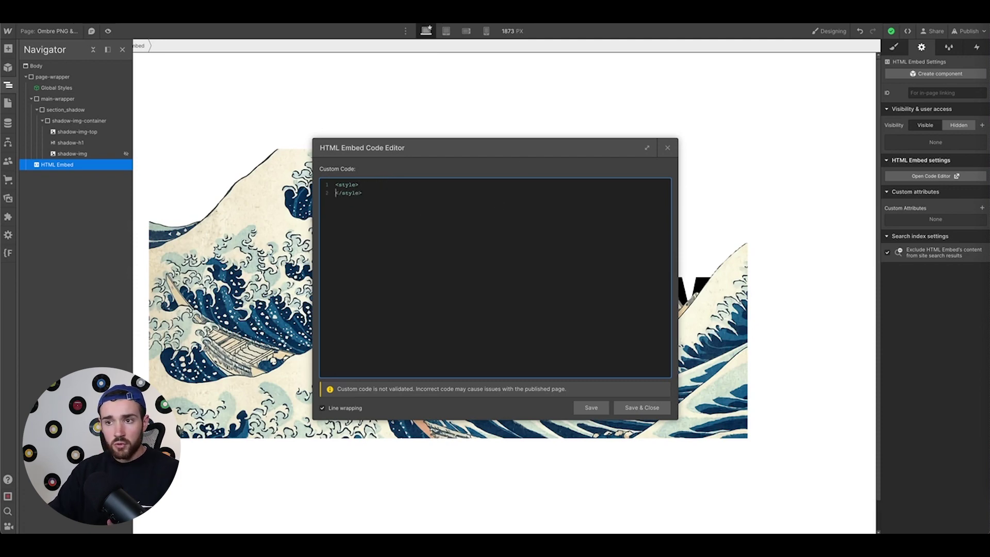
# Step: Insert { filter: drop-shadow(50px 0px 40px rgba(0, 0, 0, 0.3)); } inside the style tags, delete the duplicate closing tag, and save and close the code
pyautogui.click(365, 194)
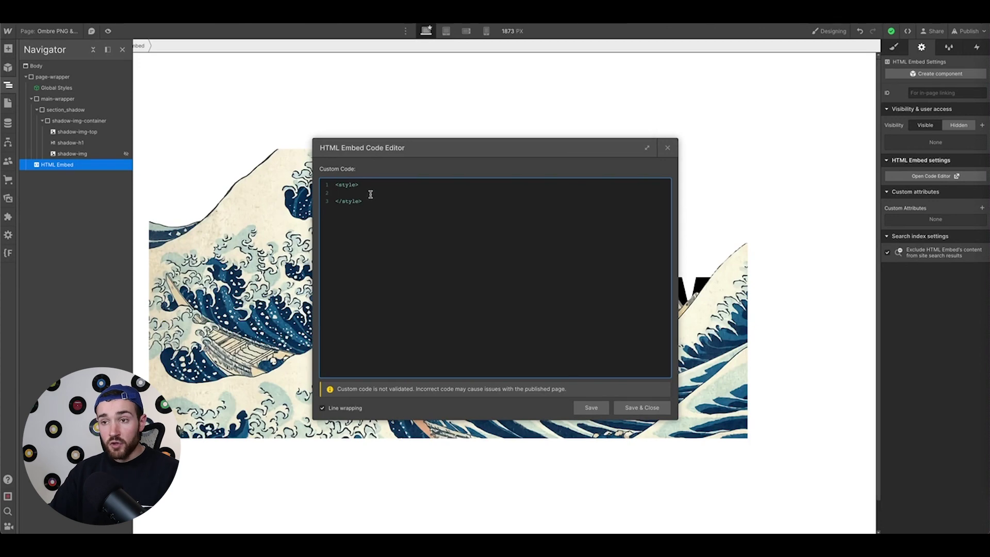
pyautogui.write('{ filter: drop-shadow(50px 0px 40px rgba(0, 0, 0, 0.3)); } </style>')
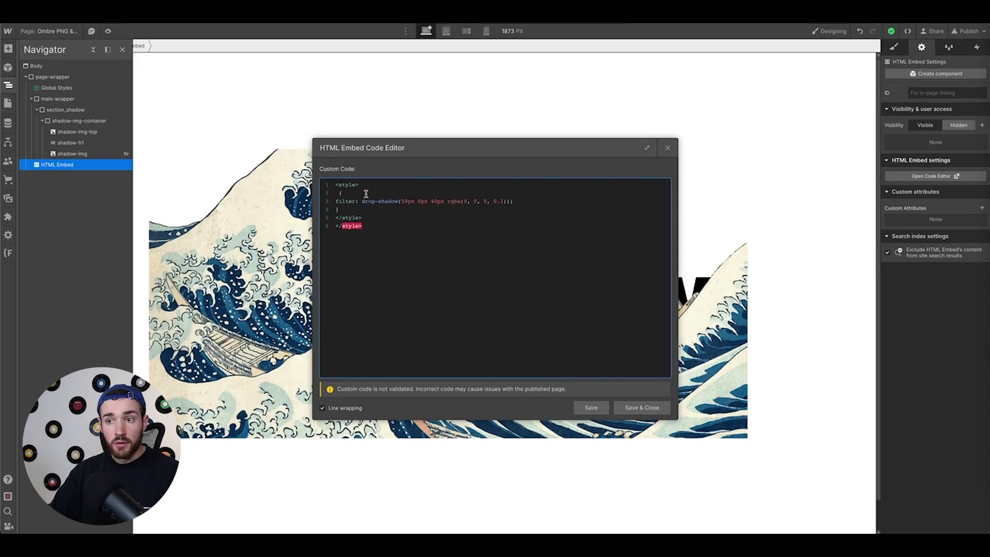
pyautogui.moveTo(363, 217); pyautogui.dragTo(336, 218)
pyautogui.press('BackSpace')
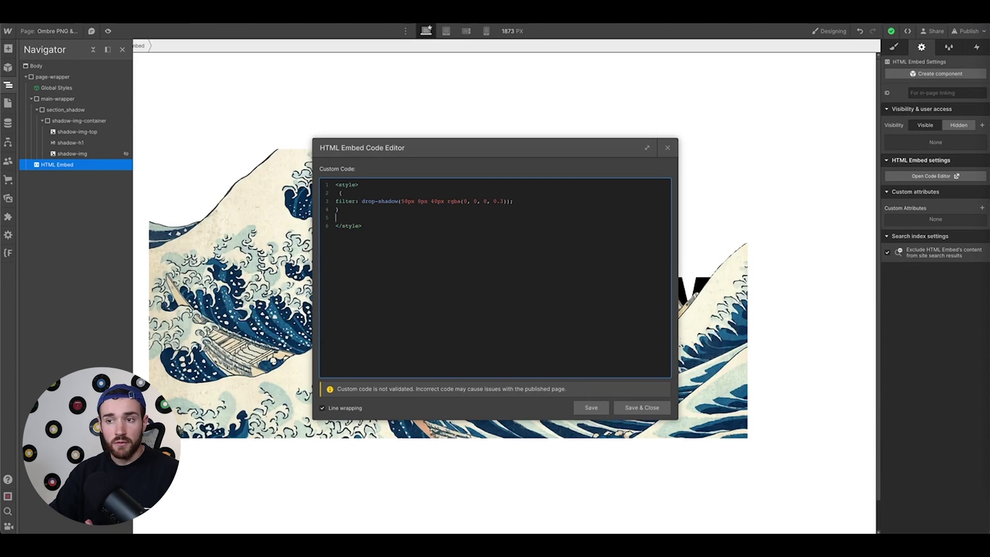
pyautogui.press('BackSpace')
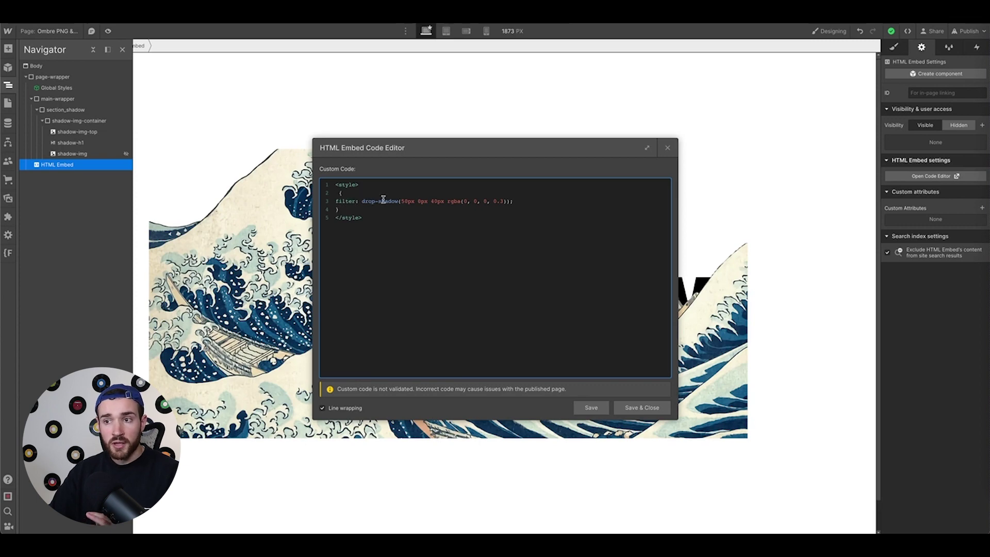
pyautogui.moveTo(401, 201); pyautogui.dragTo(504, 199)
pyautogui.click(414, 218)
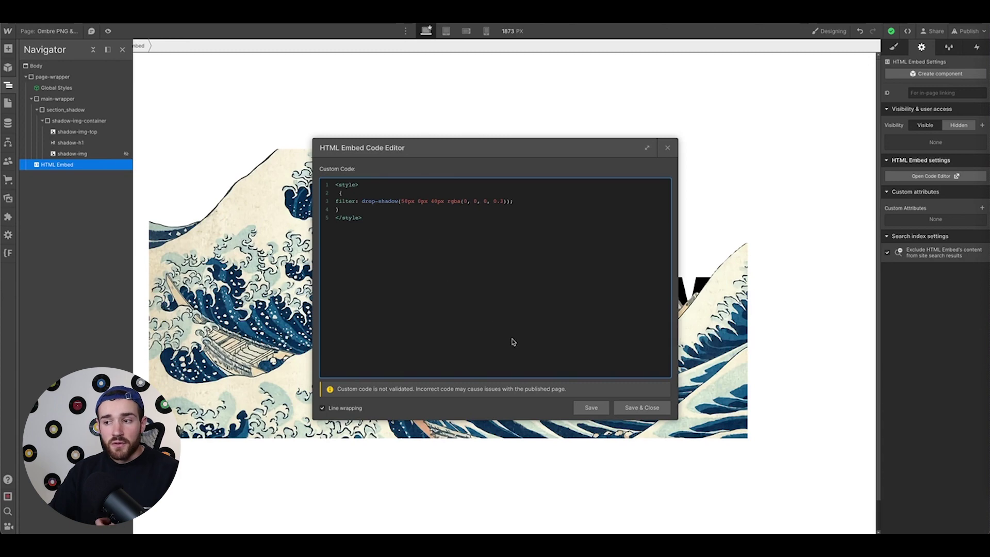
pyautogui.click(635, 408)
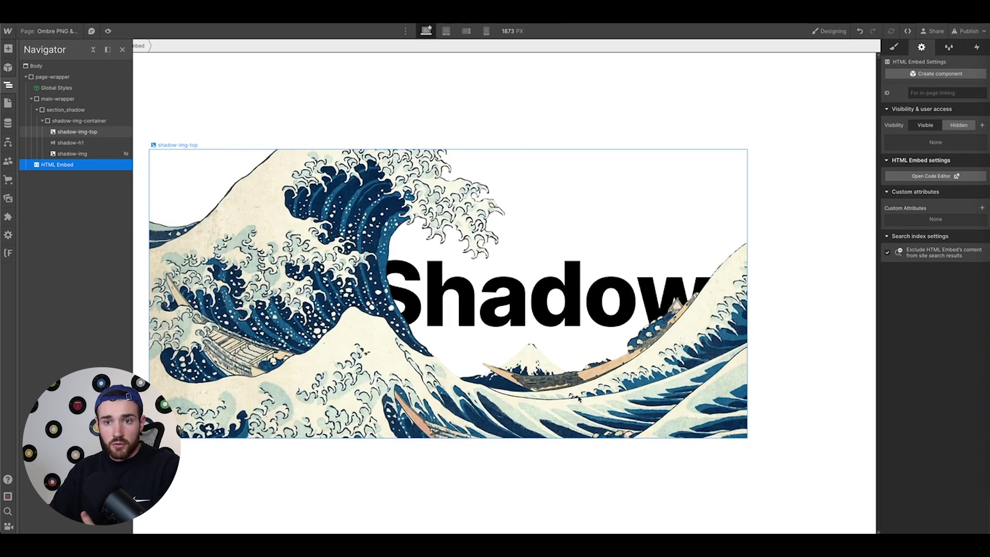
# Step: Check the class name of the wave image in its style selector
pyautogui.click(300, 179)
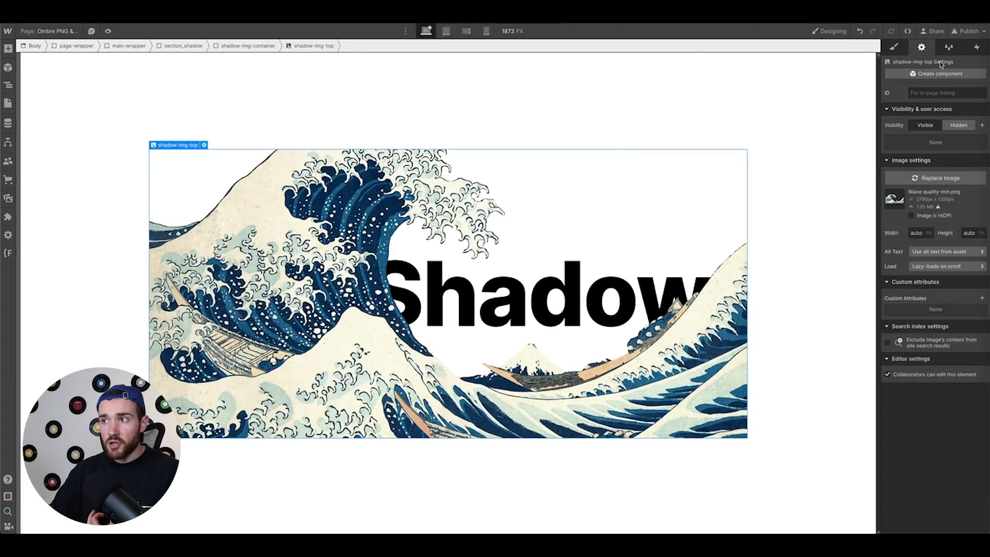
pyautogui.click(897, 47)
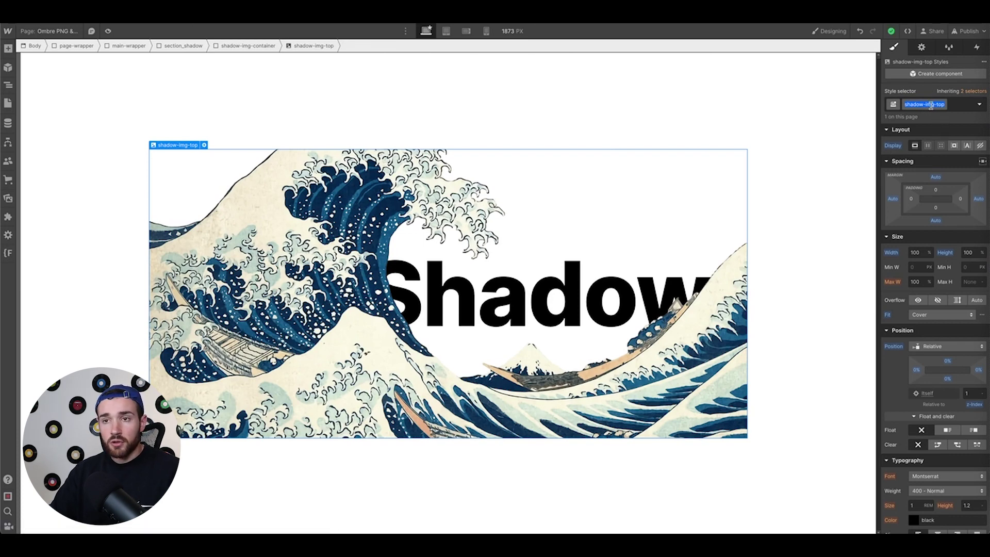
pyautogui.click(9, 88)
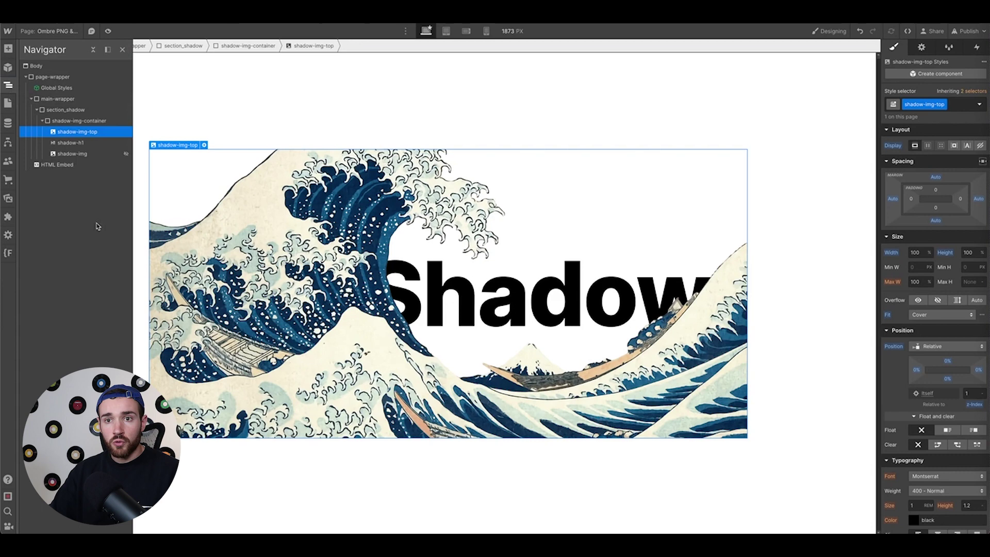
# Step: Add the selector .shadow-img-top before the drop-shadow rule's opening brace in the HTML Embed code, save it and close the editor
pyautogui.click(77, 165)
pyautogui.click(921, 48)
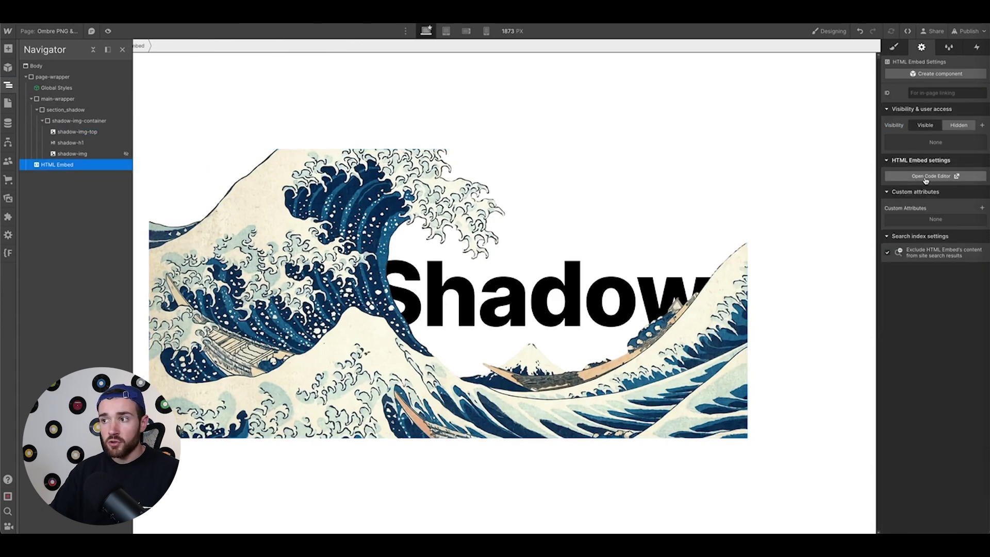
pyautogui.click(919, 177)
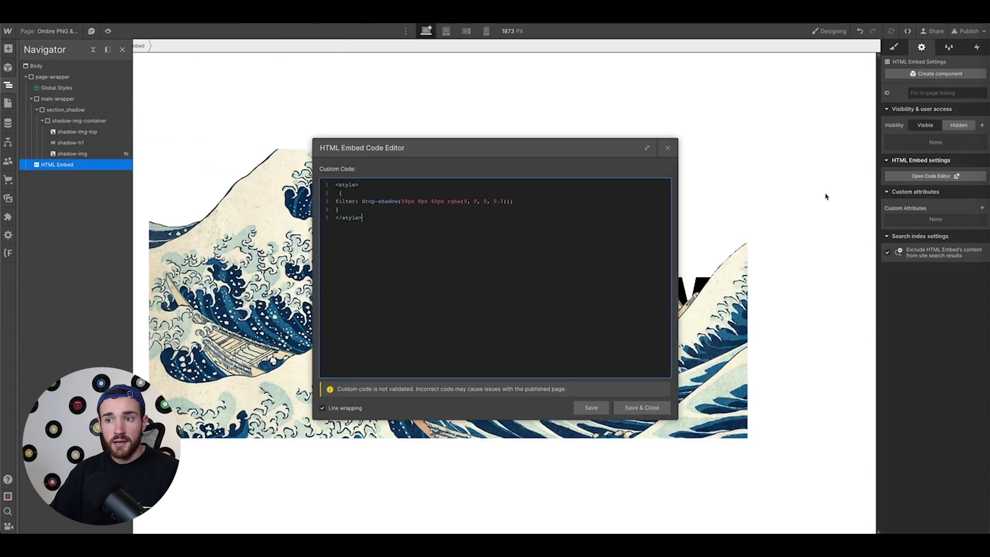
pyautogui.click(339, 193)
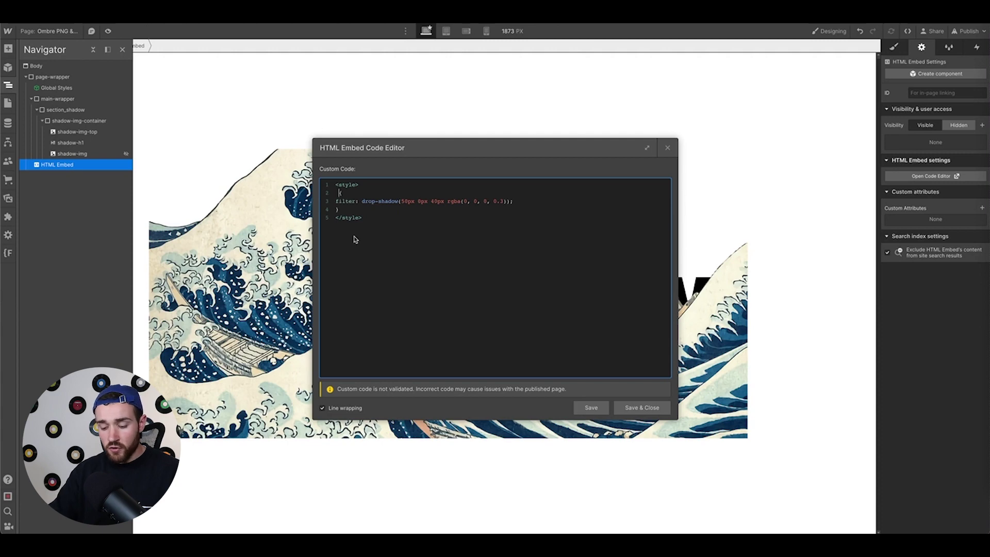
pyautogui.write('.')
pyautogui.write('shadow-img-top')
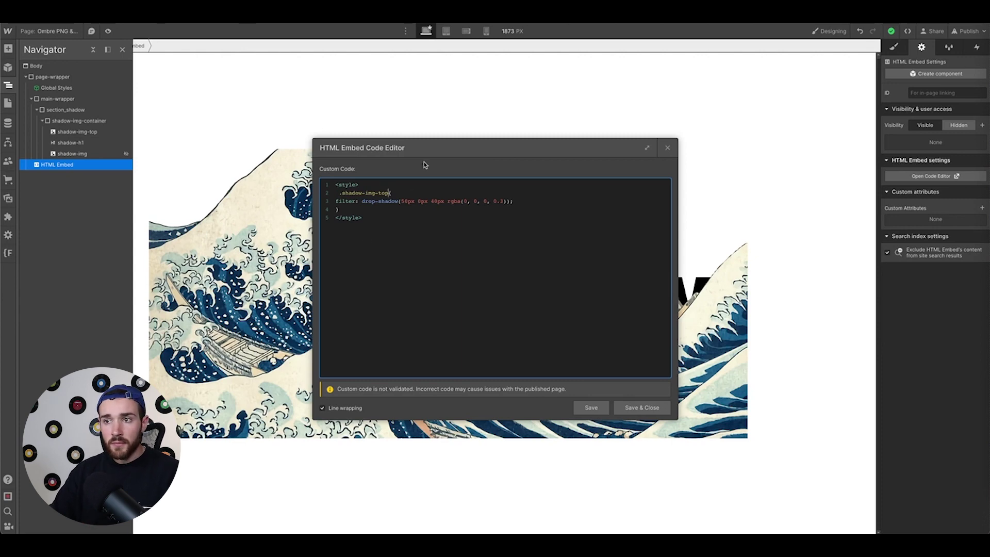
pyautogui.moveTo(427, 149); pyautogui.dragTo(691, 96)
pyautogui.click(855, 355)
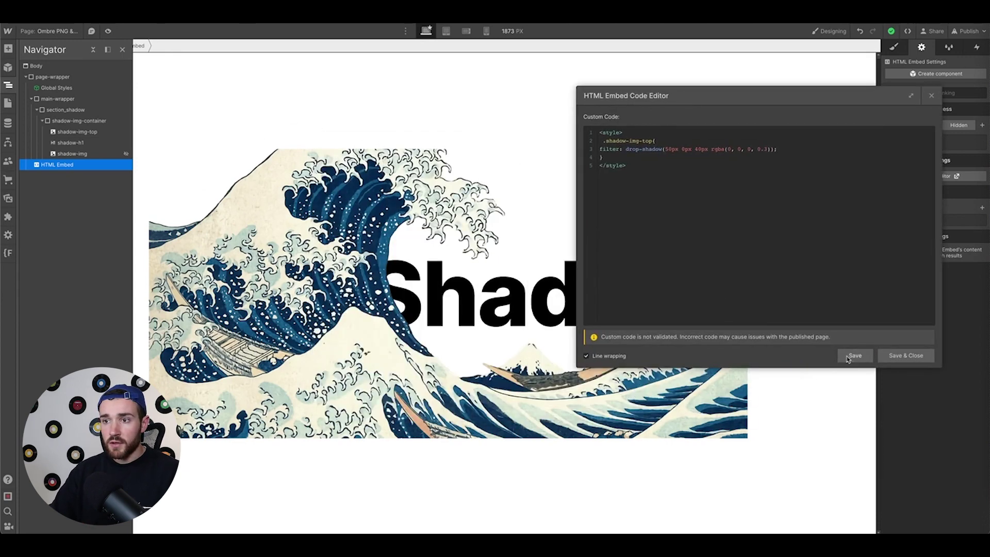
pyautogui.press('Escape')
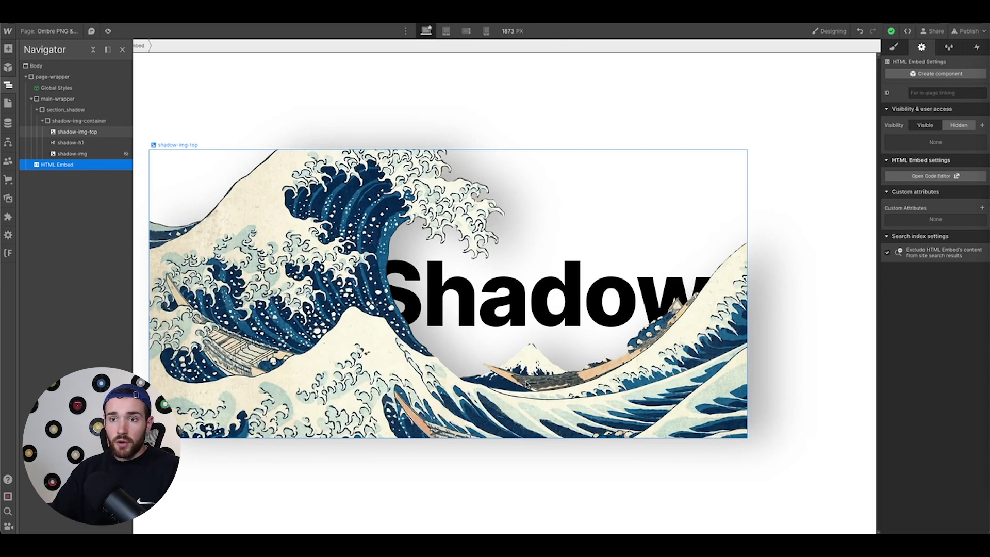
# Step: Set the drop-shadow's horizontal offset to 100px in the HTML Embed code and save it
pyautogui.click(935, 178)
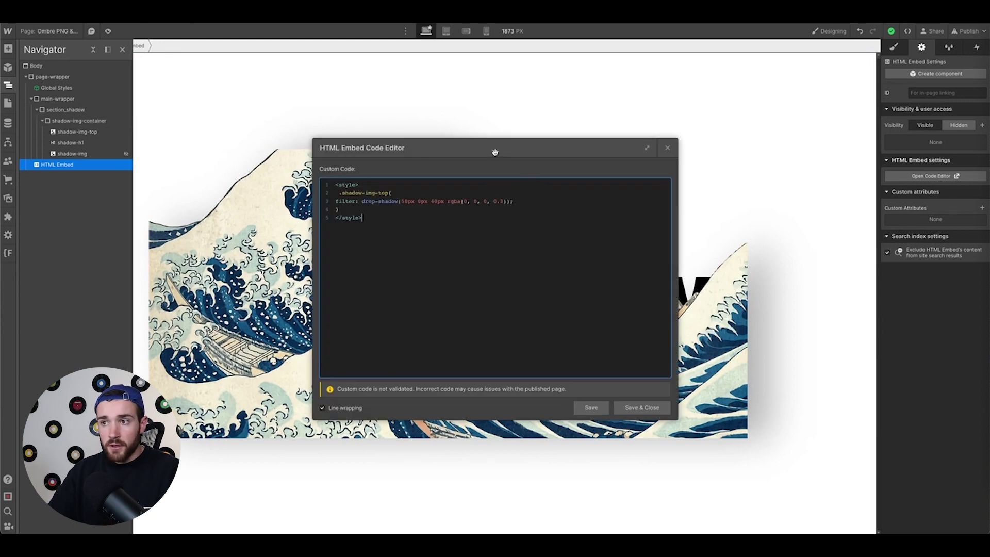
pyautogui.moveTo(495, 152); pyautogui.dragTo(729, 101)
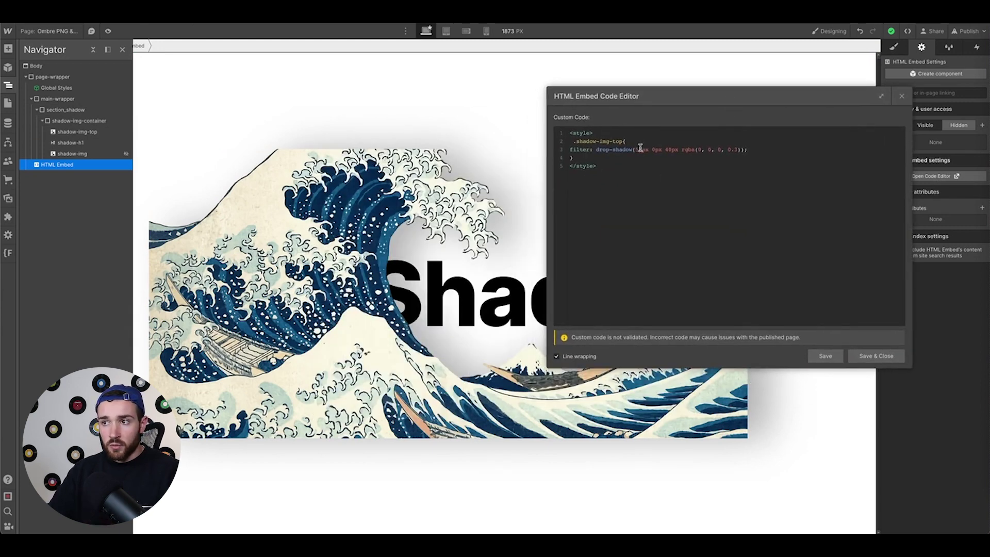
pyautogui.moveTo(655, 101); pyautogui.dragTo(683, 97)
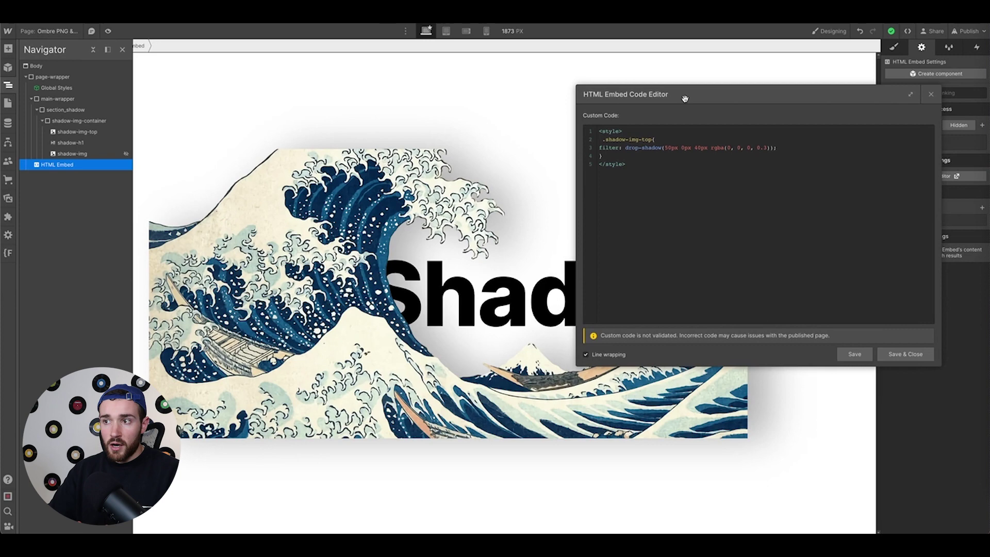
pyautogui.click(681, 148)
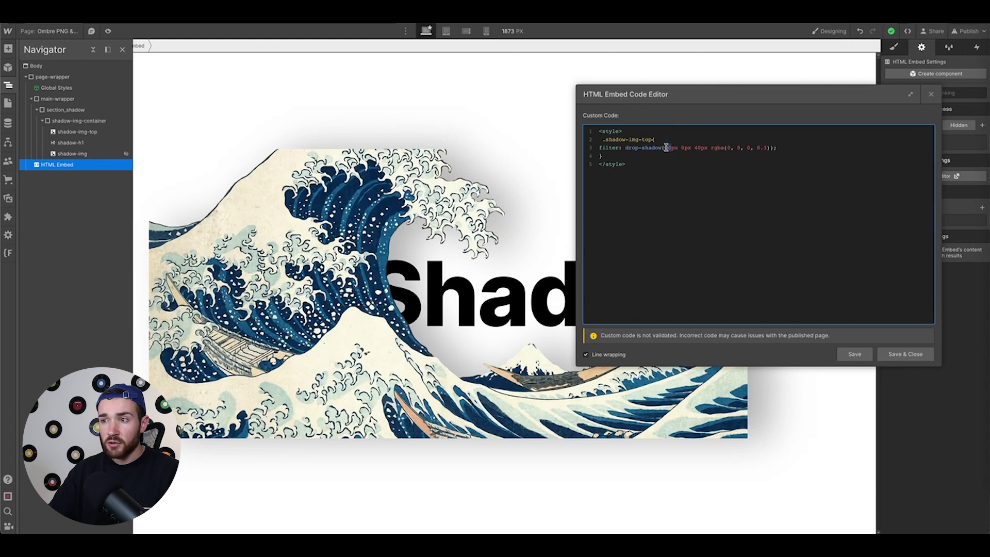
pyautogui.moveTo(664, 147); pyautogui.dragTo(671, 148)
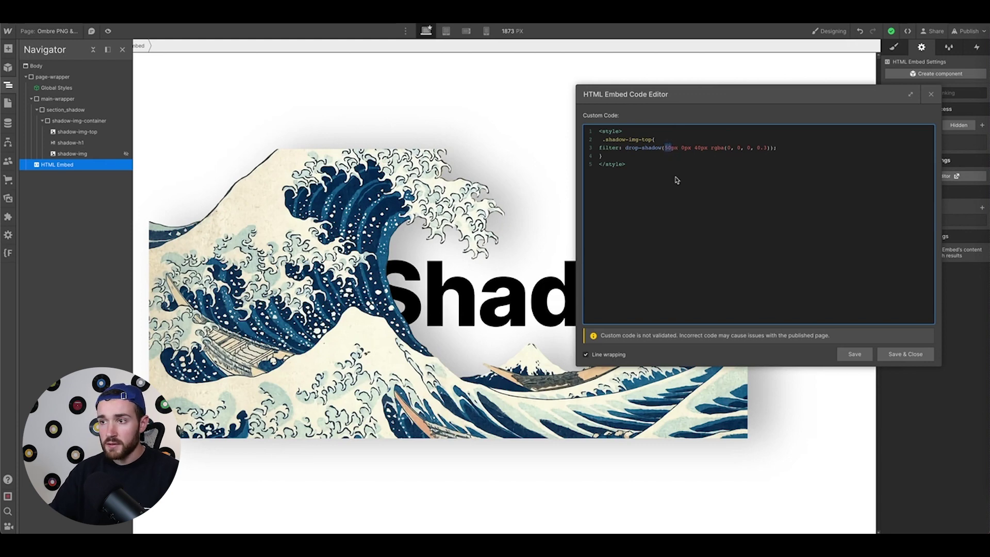
pyautogui.write('100')
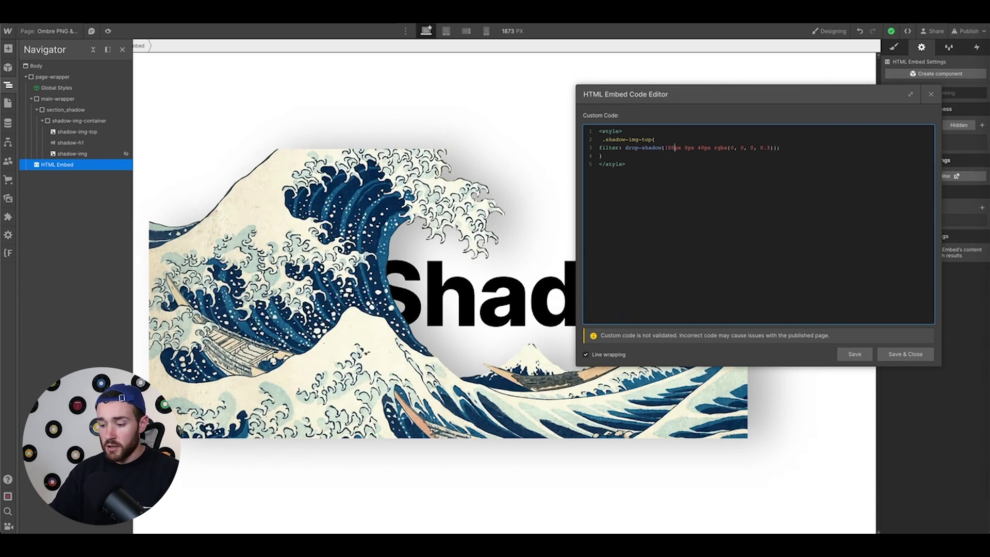
pyautogui.click(854, 354)
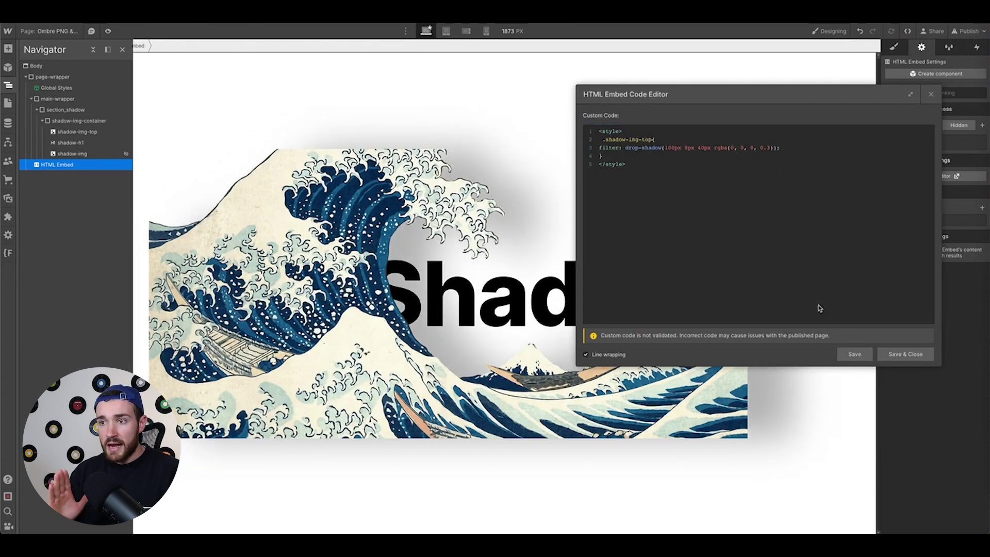
# Step: Set the drop-shadow's vertical offset to 50px in the HTML Embed code and save it
pyautogui.click(687, 147)
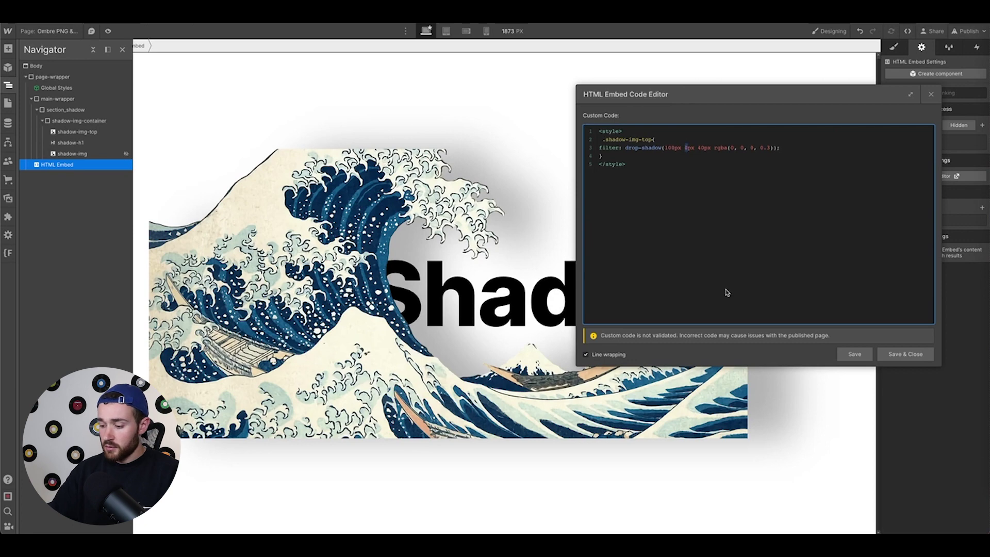
pyautogui.write('5')
pyautogui.click(854, 354)
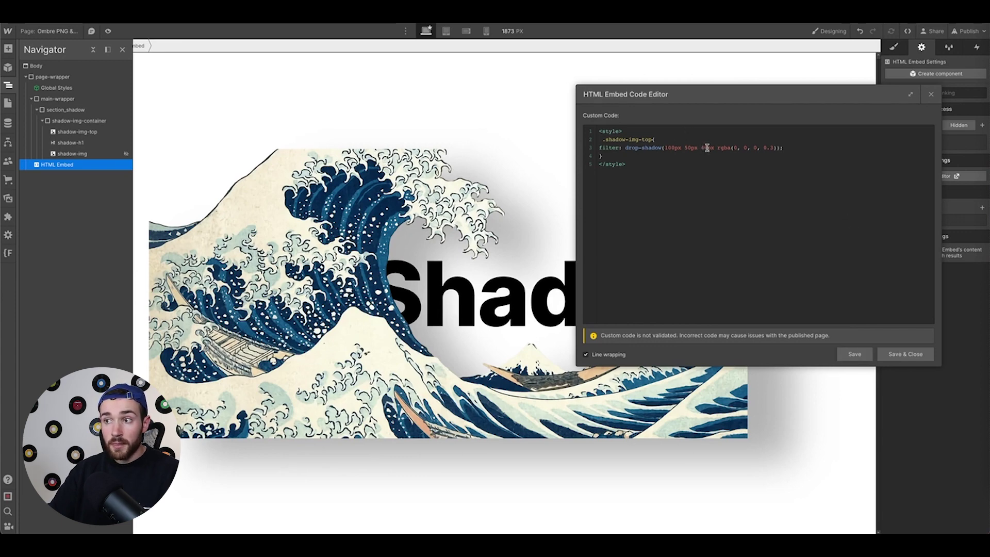
# Step: Set the drop-shadow's blur radius to 100px in the HTML Embed code and save it
pyautogui.moveTo(706, 148); pyautogui.dragTo(700, 147)
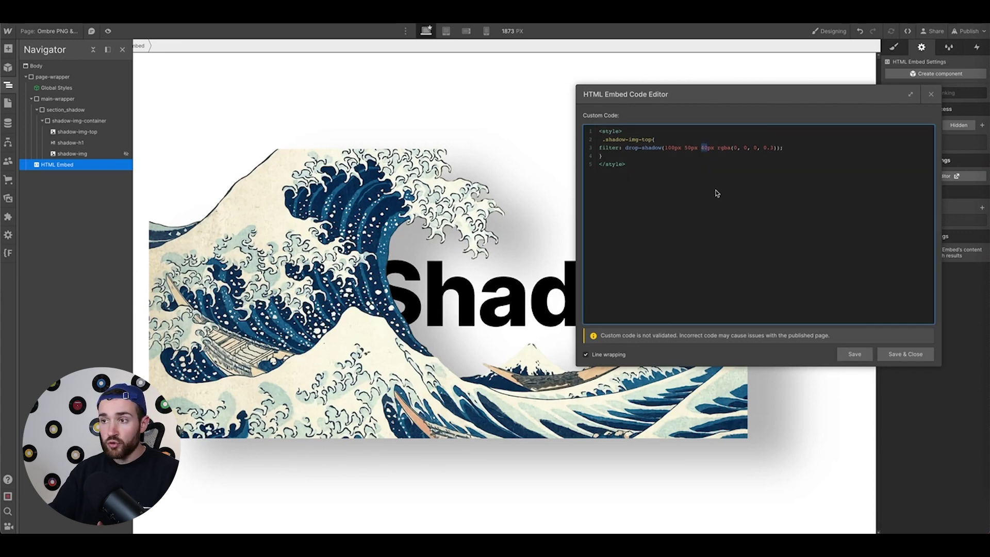
pyautogui.write('100')
pyautogui.click(842, 355)
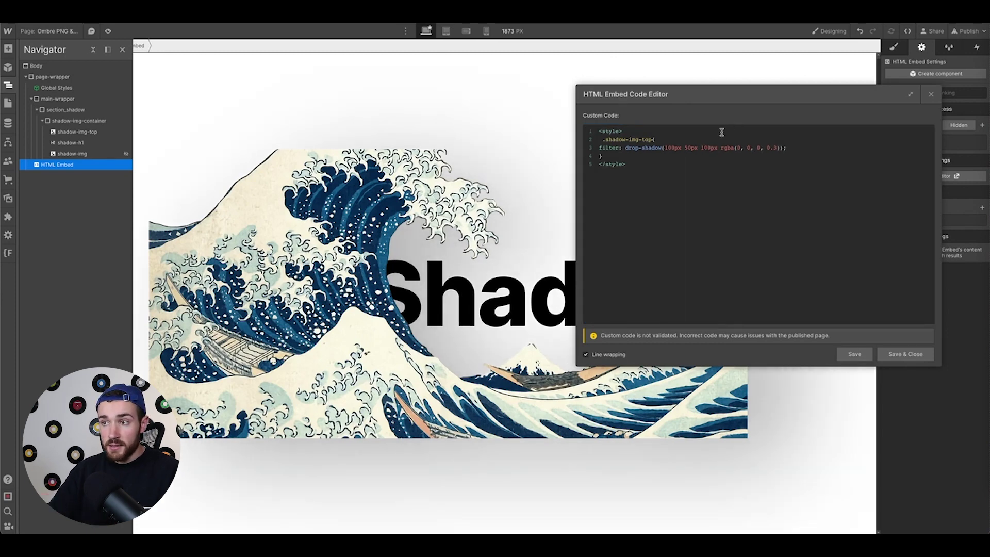
# Step: Remove the drop-shadow's blur by setting its blur radius to 0px, and save the code
pyautogui.doubleClick(705, 149)
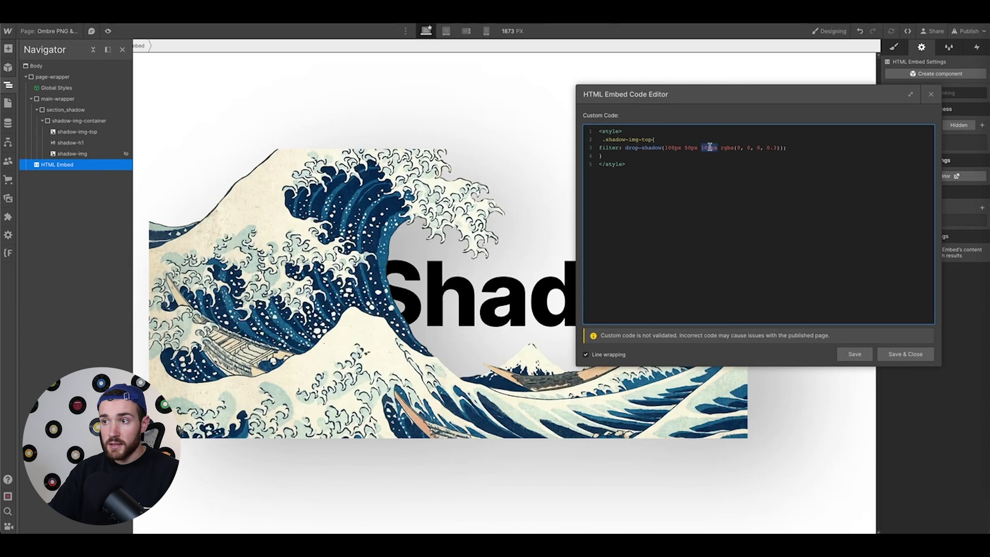
pyautogui.click(710, 149)
pyautogui.press('BackSpace')
pyautogui.press('BackSpace')
pyautogui.press('BackSpace')
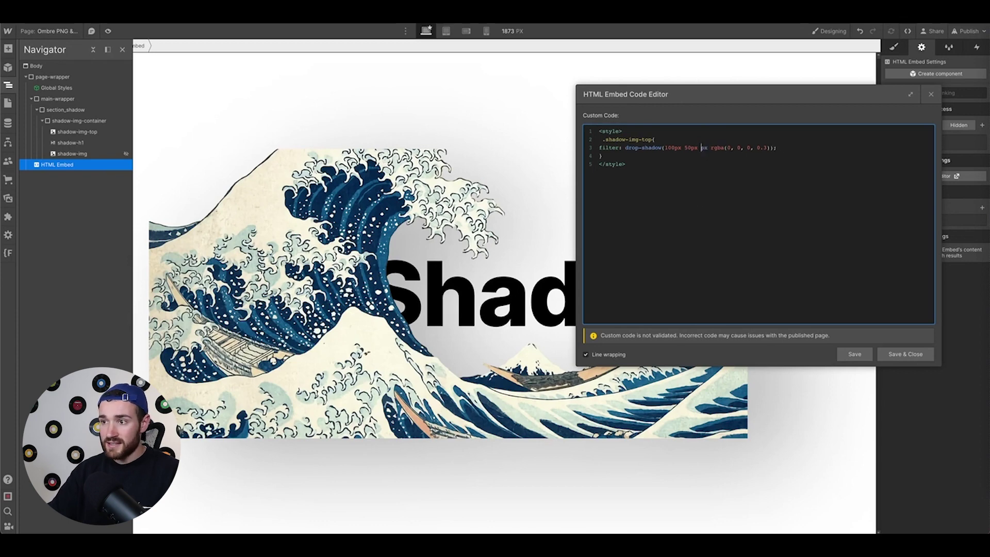
pyautogui.write('0')
pyautogui.click(854, 353)
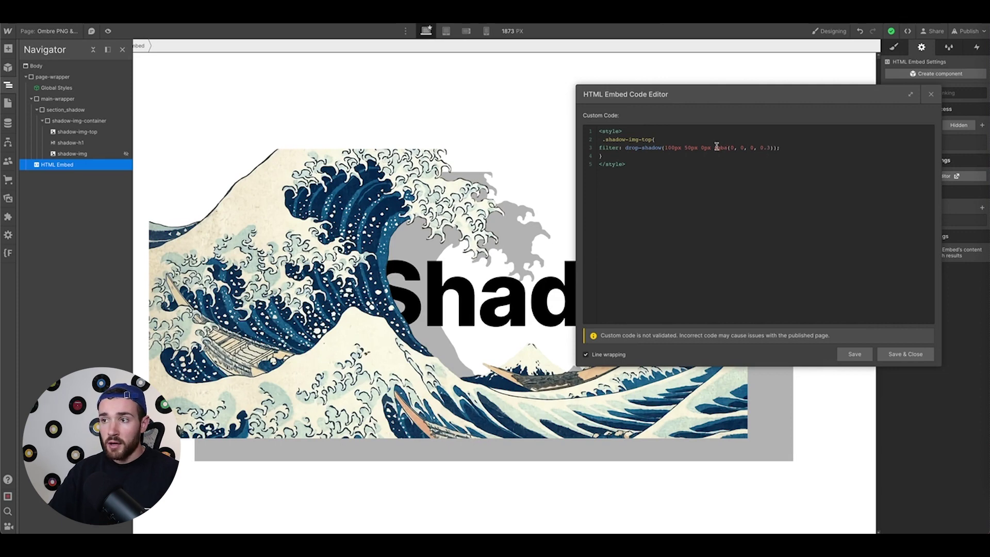
# Step: Set the alpha value of the drop-shadow's rgba colour to 0.8 and save the code
pyautogui.moveTo(716, 148); pyautogui.dragTo(742, 148)
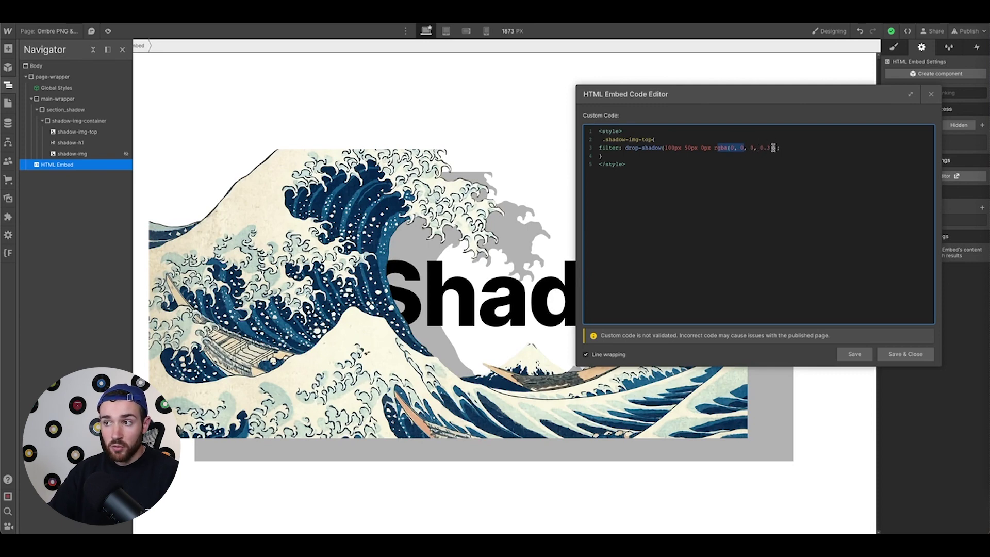
pyautogui.click(768, 147)
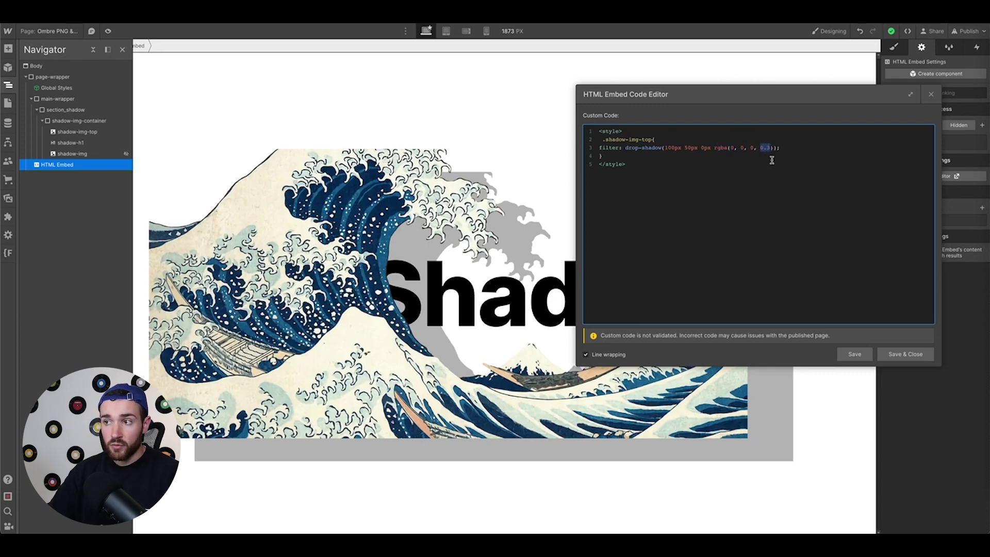
pyautogui.click(769, 153)
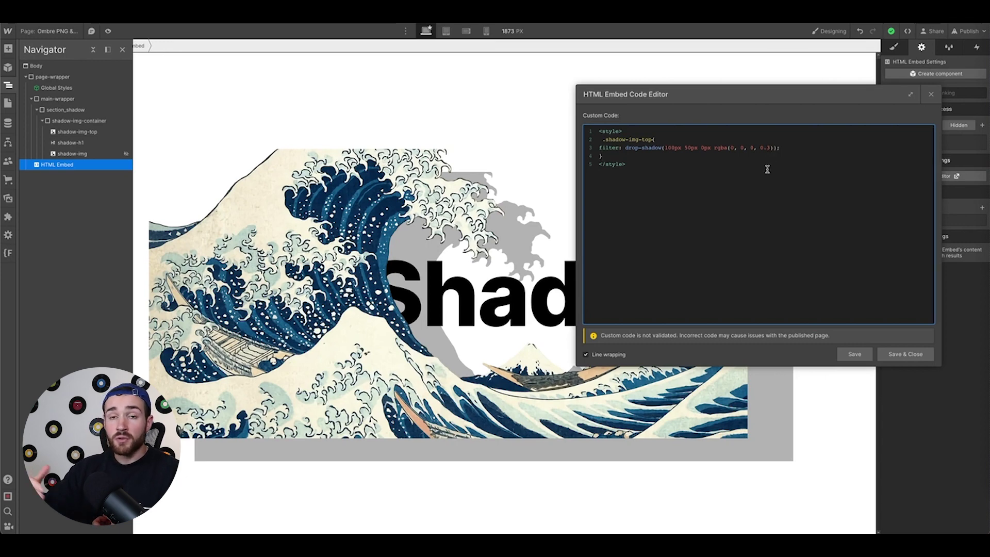
pyautogui.press('BackSpace')
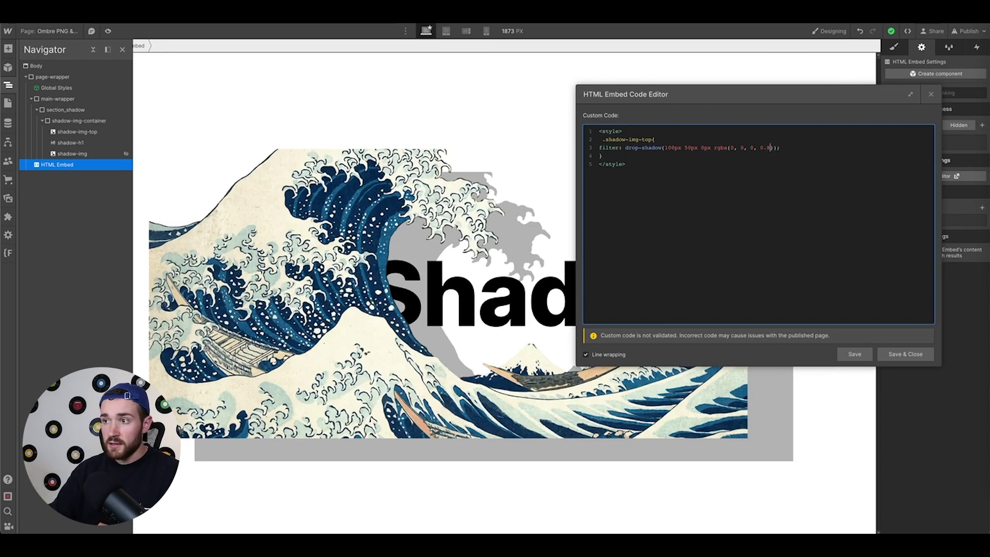
pyautogui.click(849, 358)
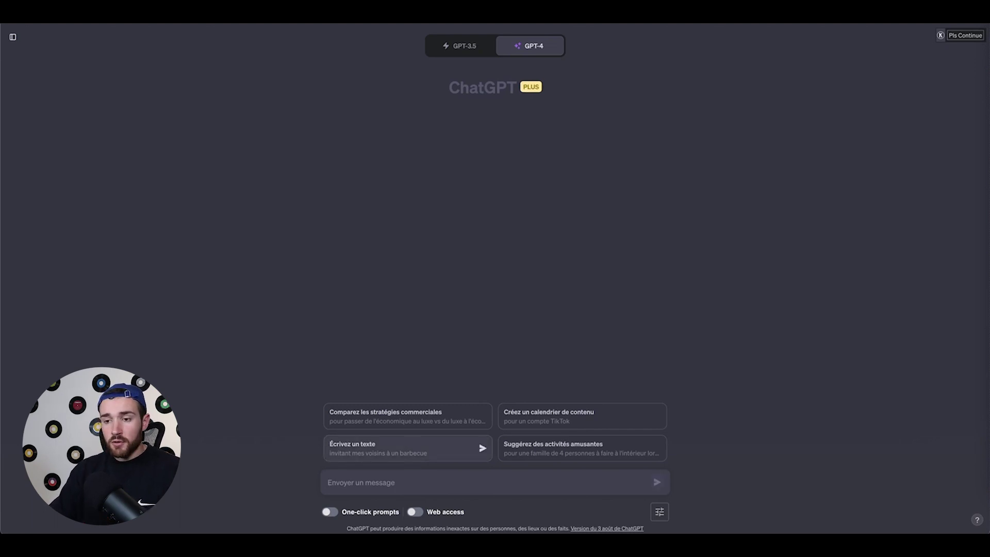
# Step: Switch to ChatGPT, ask "Donne moi le code rgba de la couleur rouge" and copy the returned colour code
pyautogui.write('Donne')
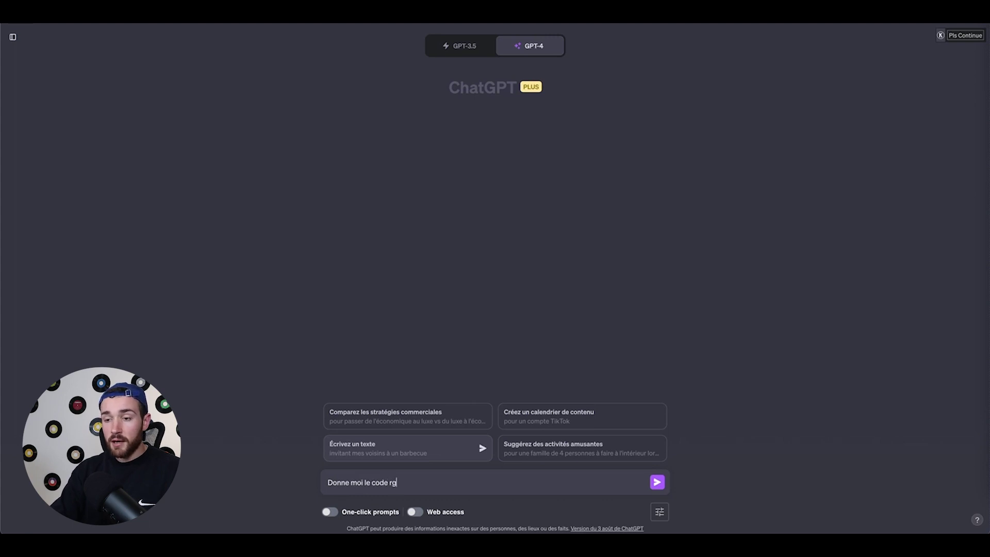
pyautogui.write('moi le code rgba de ')
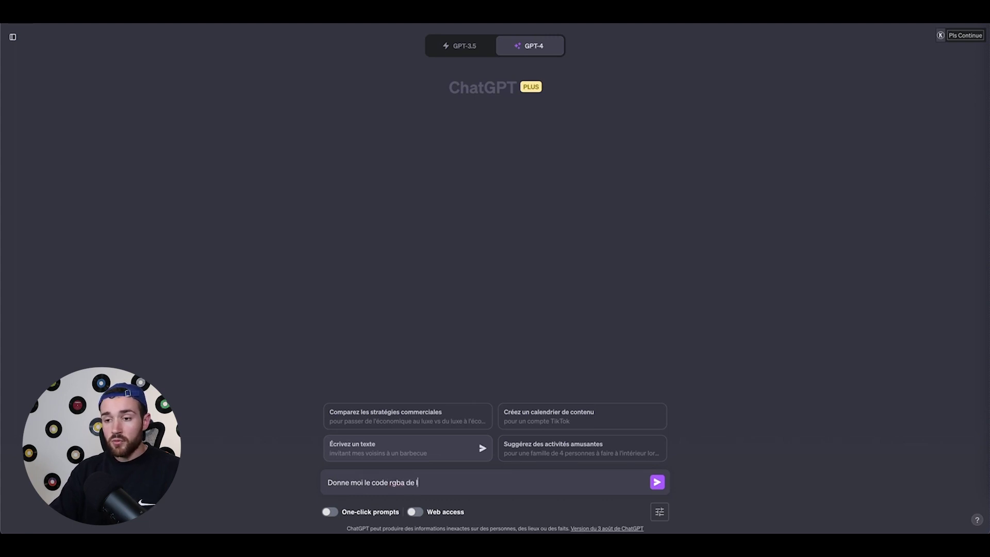
pyautogui.write('la couleur rouge')
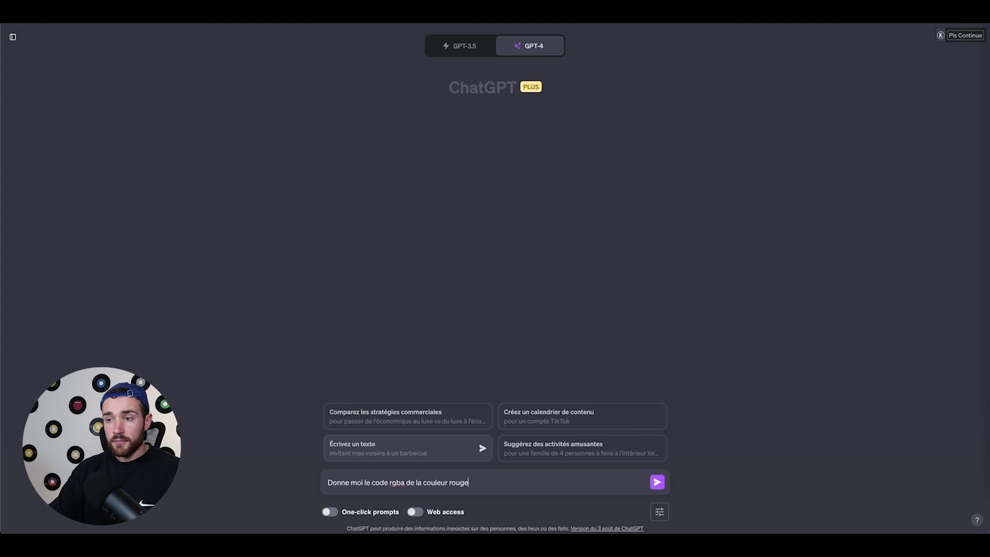
pyautogui.press('Return')
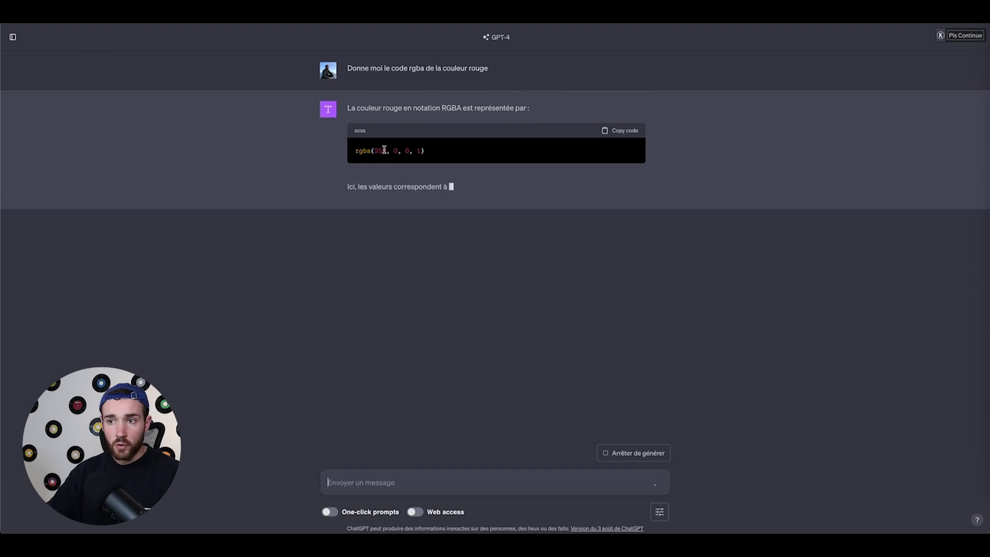
pyautogui.click(615, 133)
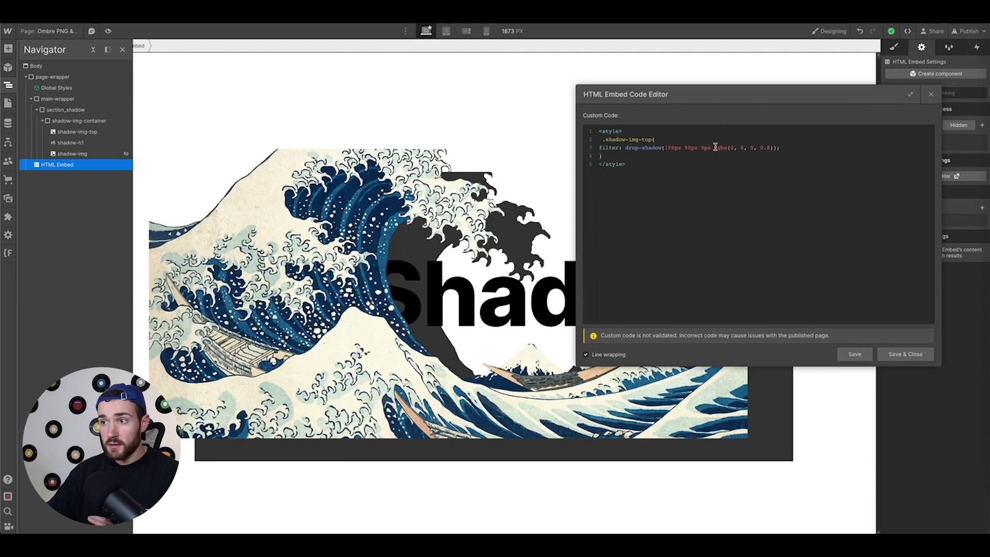
# Step: Back in Webflow, replace the drop-shadow's whole rgba colour with rgba(255, 0, 0, 1) and save the code
pyautogui.moveTo(715, 148); pyautogui.dragTo(774, 148)
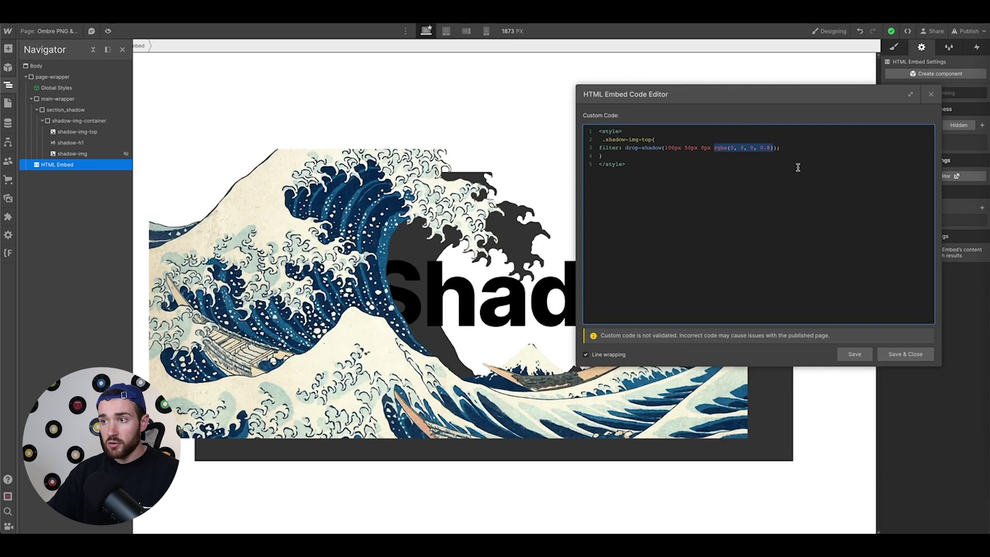
pyautogui.write('rgba(255, 0, 0, 1)')
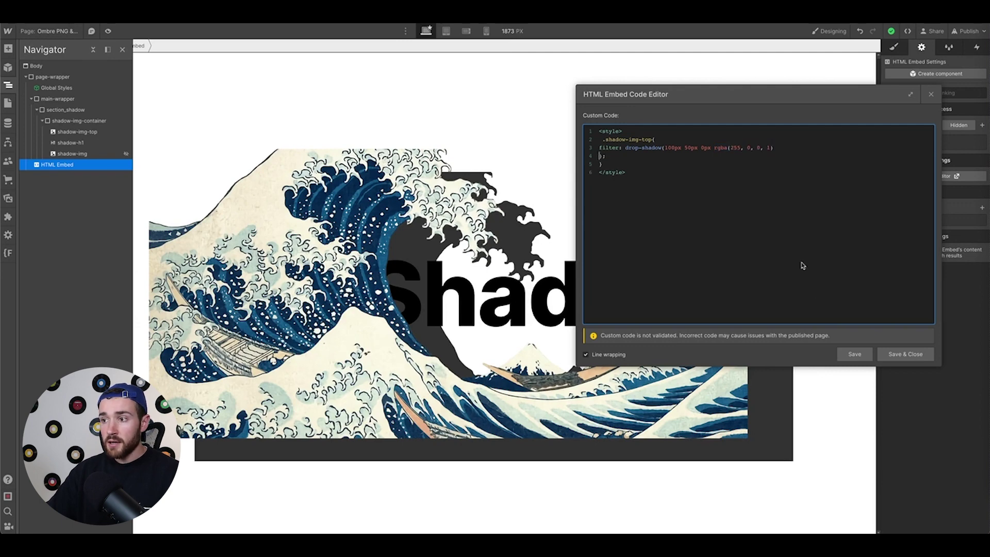
pyautogui.click(843, 354)
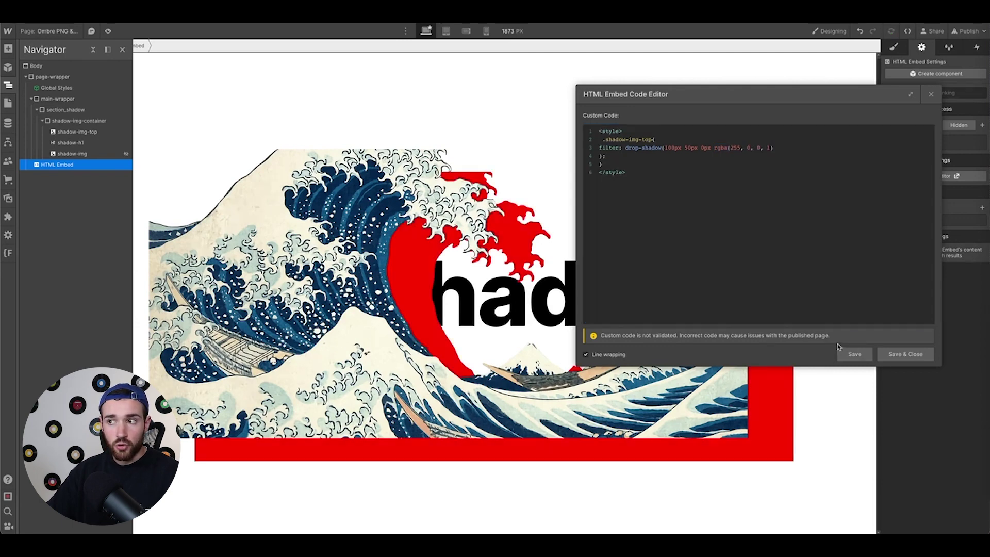
# Step: Reduce the red drop-shadow's alpha value to 0.2 in the HTML Embed code and save it
pyautogui.click(768, 147)
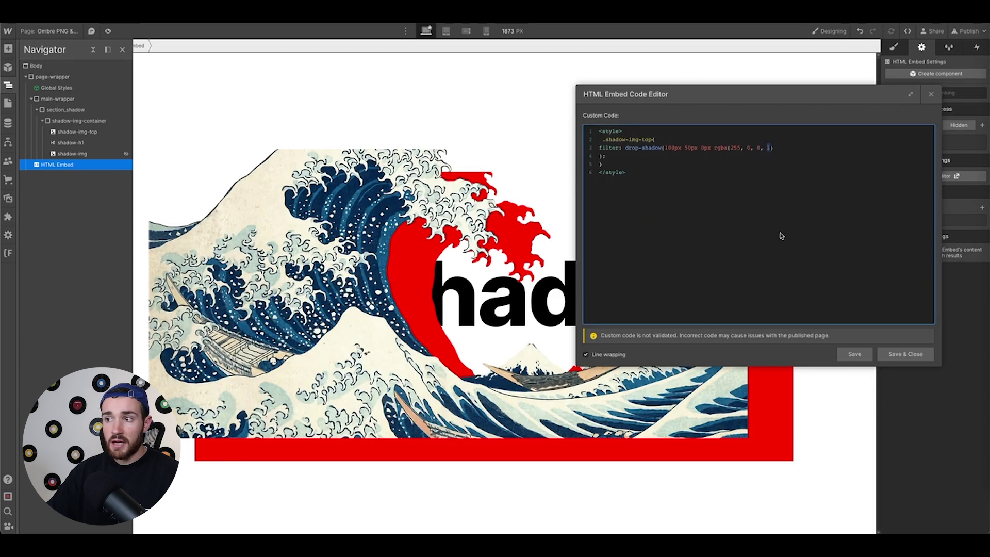
pyautogui.write('0')
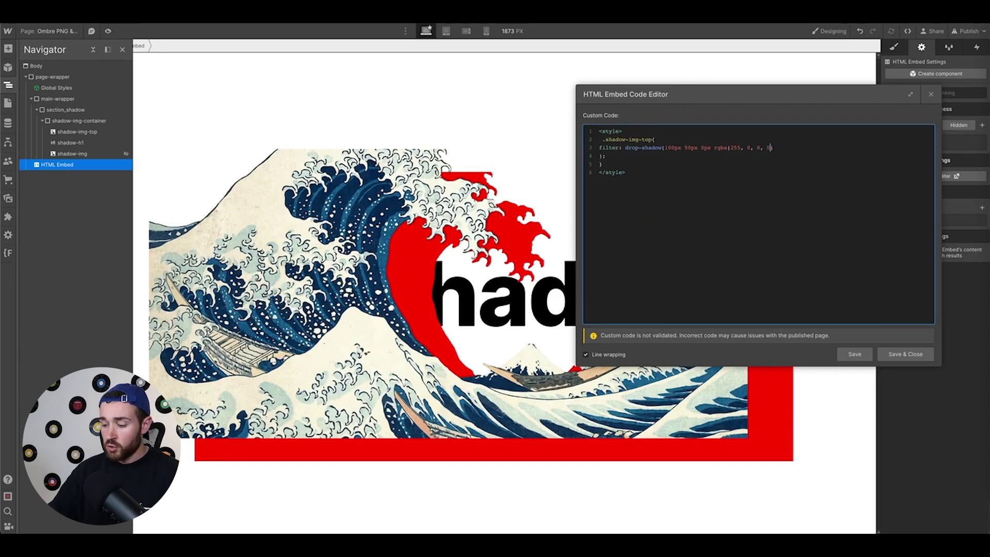
pyautogui.press('BackSpace')
pyautogui.press('BackSpace')
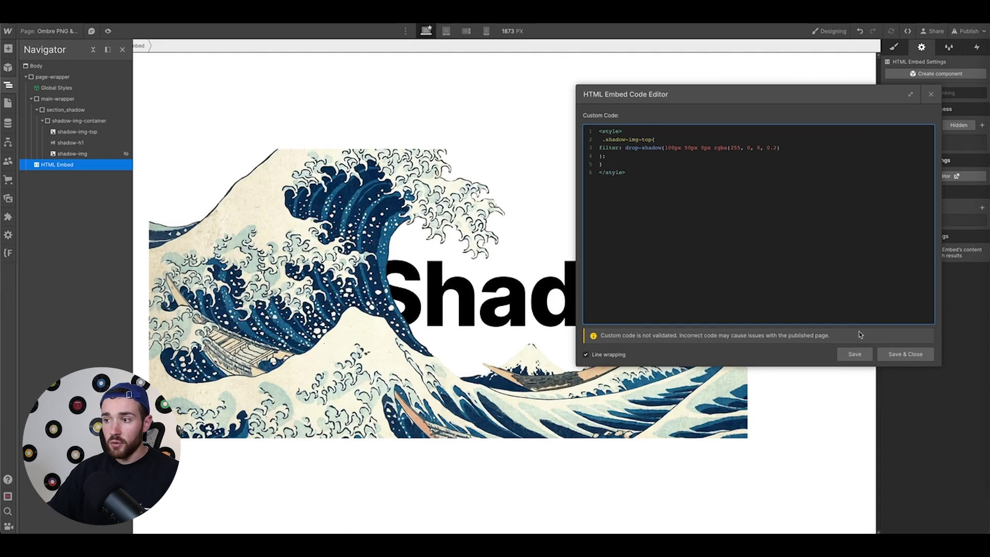
pyautogui.click(854, 353)
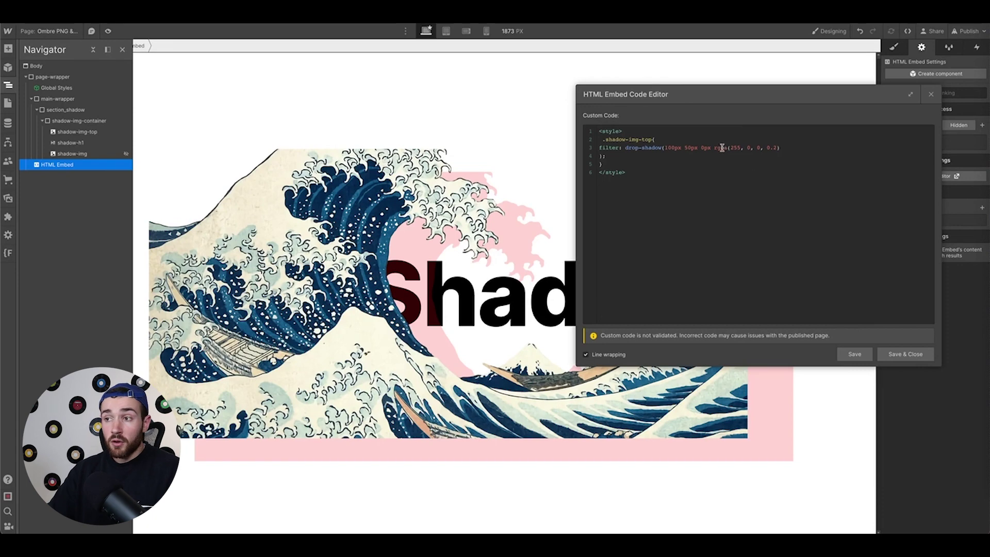
# Step: Set the red drop-shadow's blur radius to 50px in the HTML Embed code and save it
pyautogui.click(700, 148)
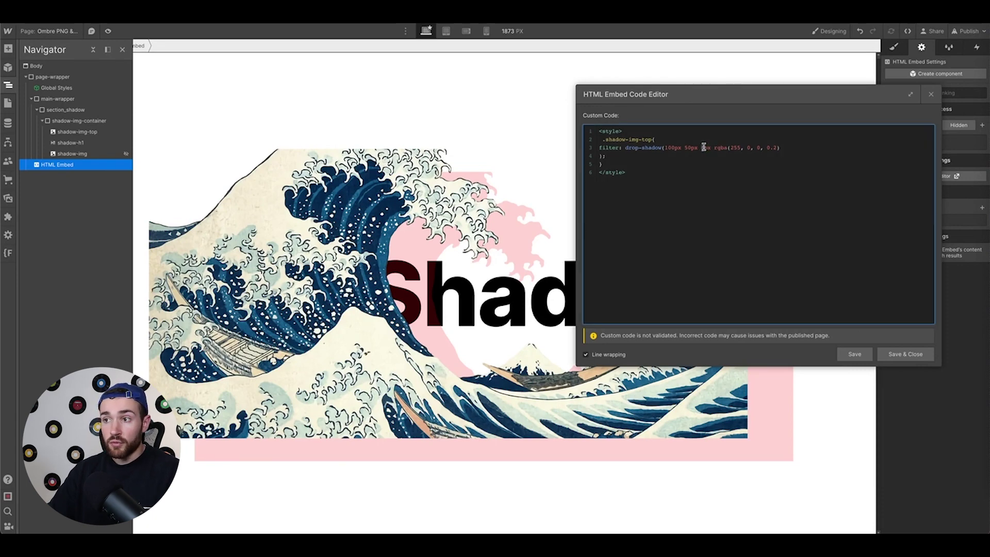
pyautogui.write('5')
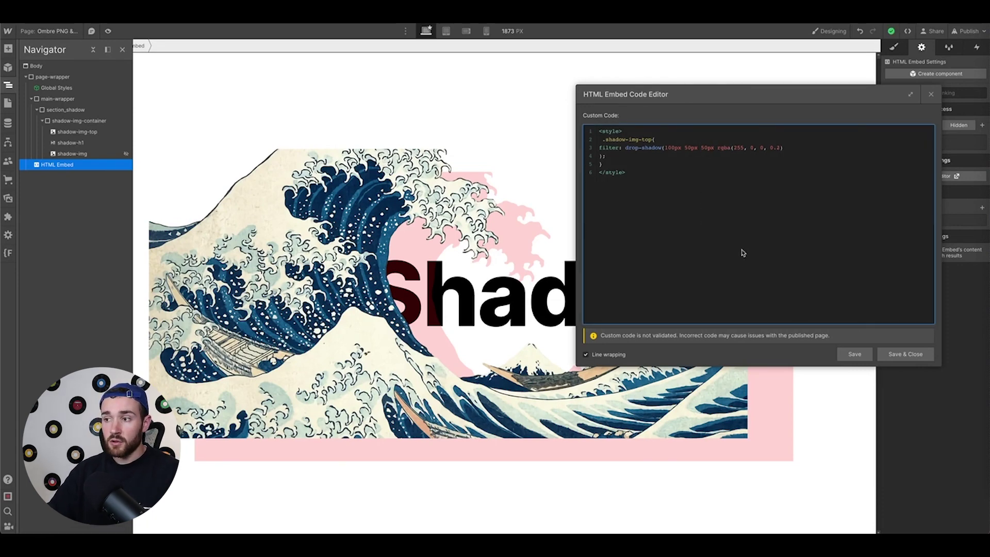
pyautogui.click(859, 355)
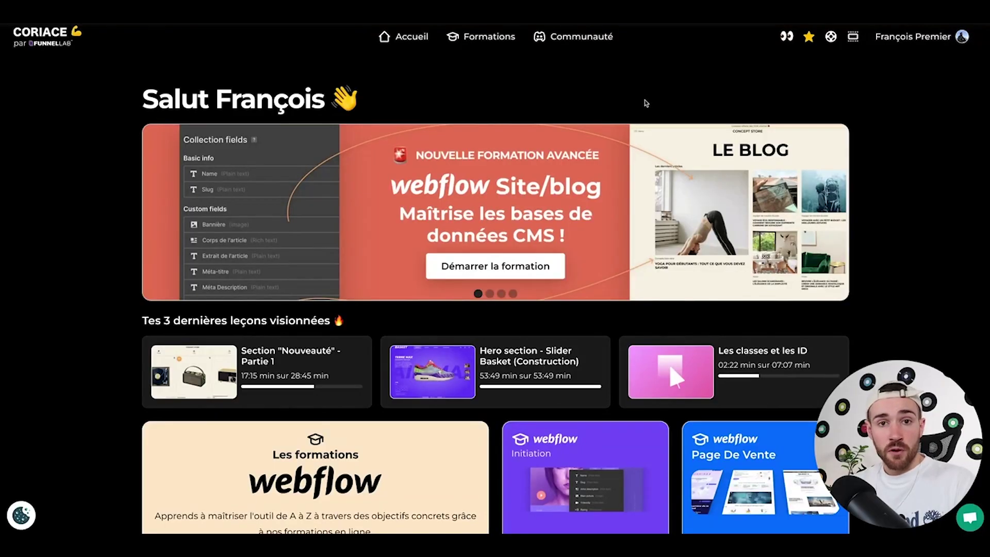
# Step: Switch to the Coriace training site, look over the course cards and open the Webflow Page De Vente course
pyautogui.scroll(-2, 346, 190)
pyautogui.scroll(-7, 346, 190)
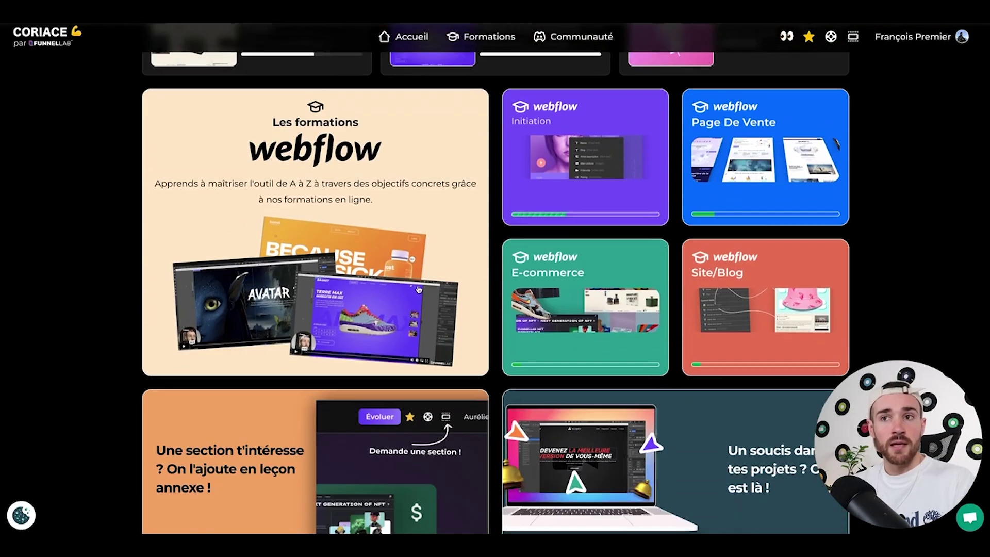
pyautogui.scroll(2, 733, 192)
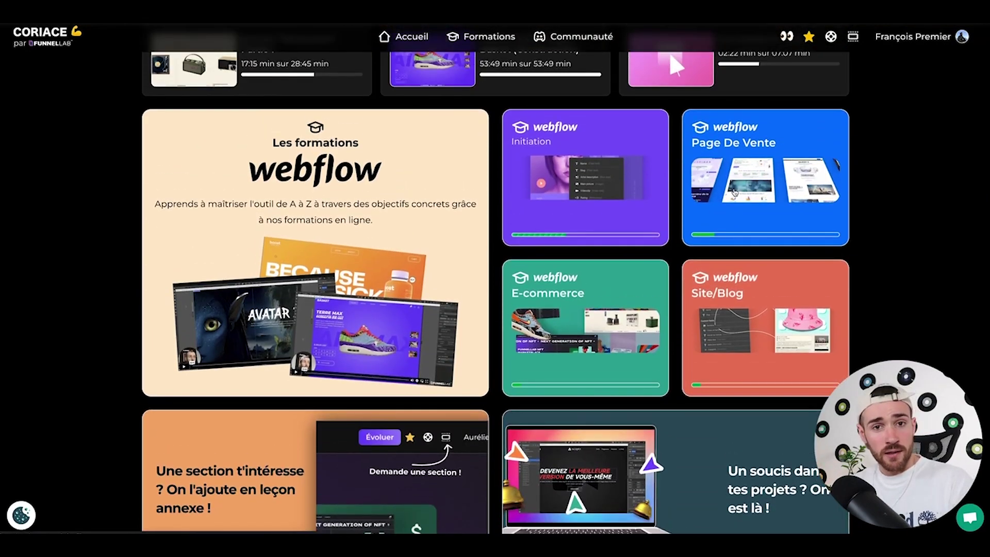
pyautogui.click(733, 192)
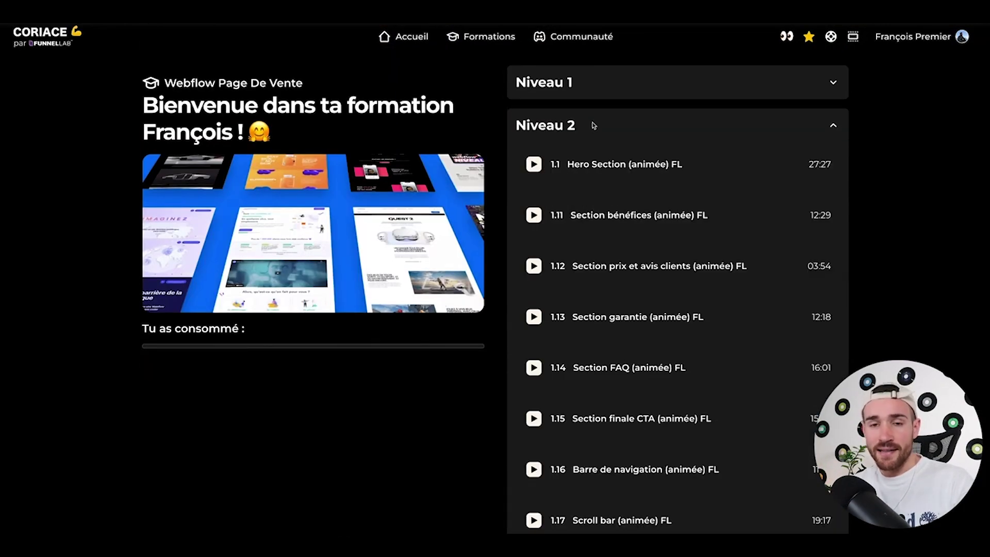
# Step: Collapse Niveau 2 in the lesson list, expand Niveau 3 and open the lesson Hero Section - Takeboost
pyautogui.click(574, 128)
pyautogui.click(581, 179)
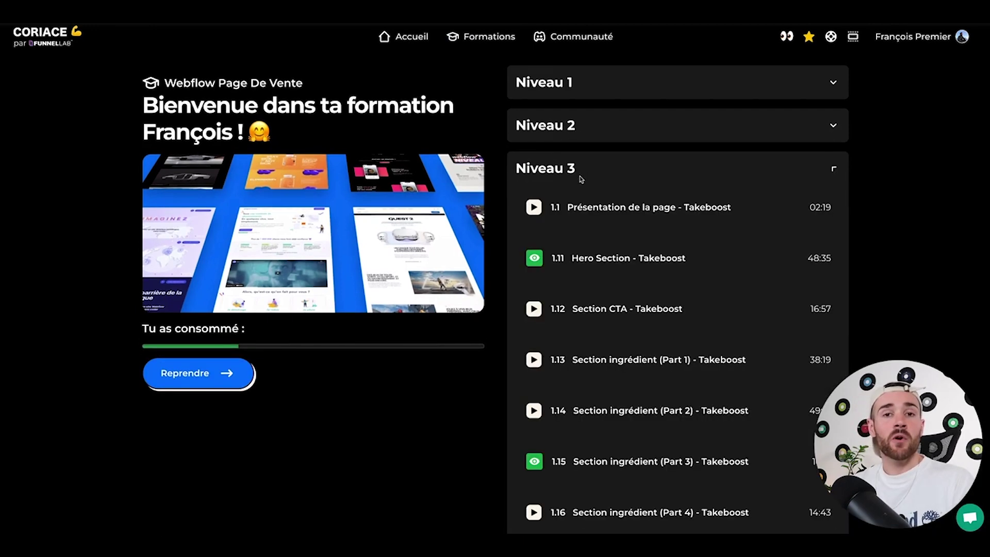
pyautogui.click(613, 268)
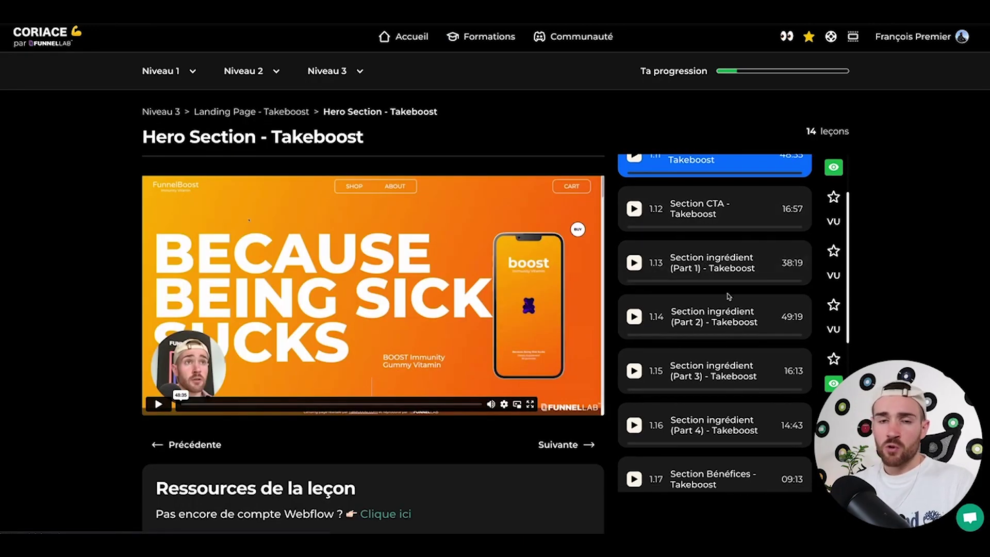
# Step: Open the lesson Section ingrédient (Part 1) - Takeboost, and choose Mouse Hover among the Niveau 2 animation lessons
pyautogui.click(737, 279)
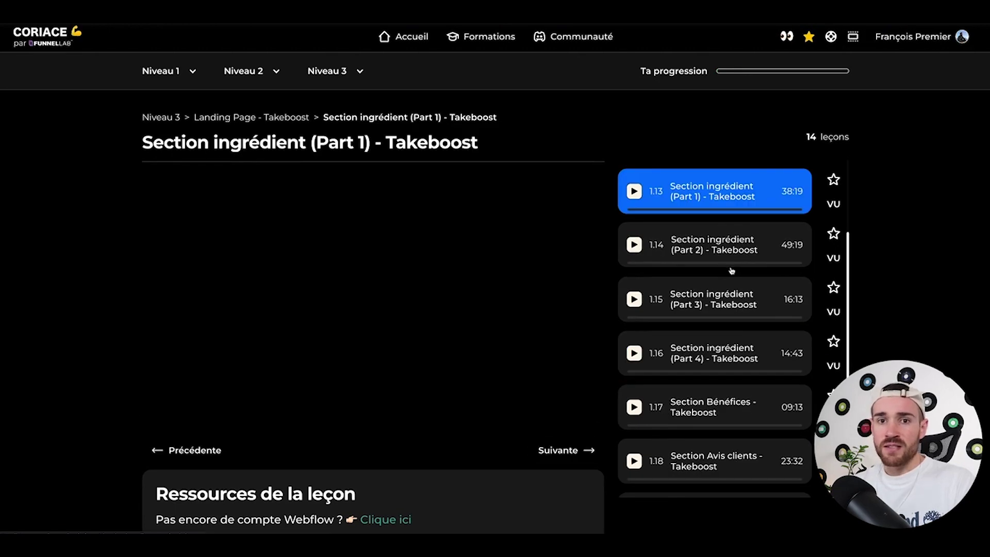
pyautogui.click(264, 76)
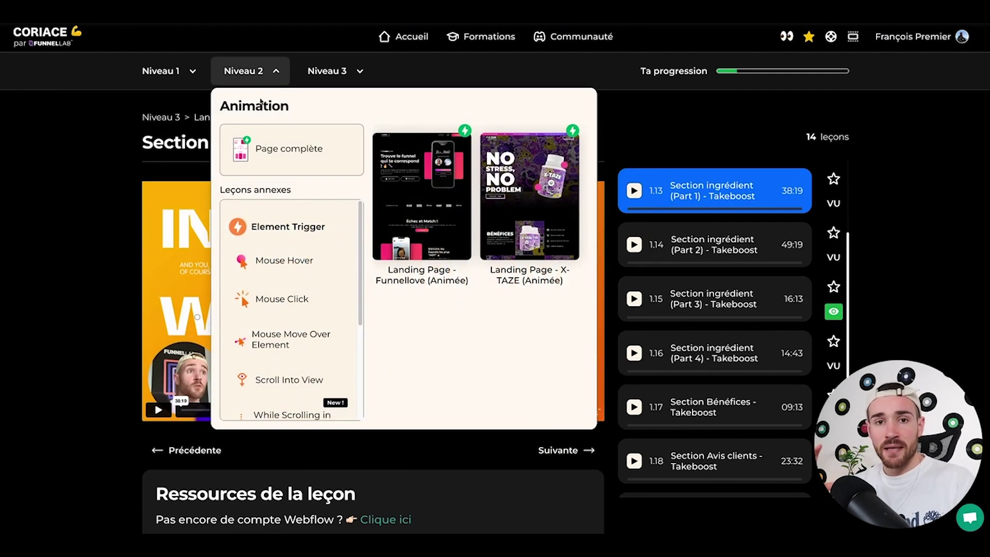
pyautogui.click(237, 265)
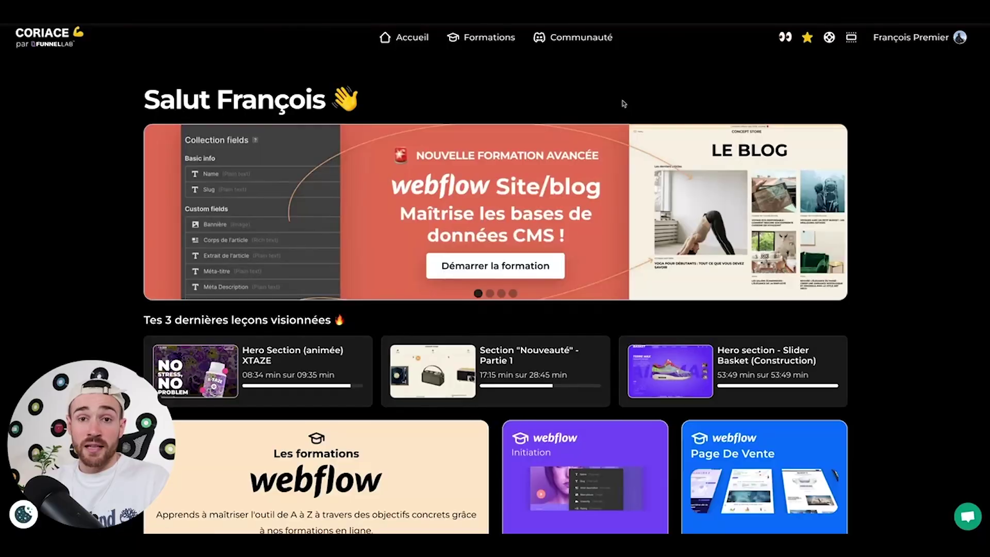
# Step: On the home page, open the personalised assistance form, enter the subject "J'ai un problème avec ma version mobile" and choose Landing Page as site type
pyautogui.click(829, 37)
pyautogui.click(825, 216)
pyautogui.write("J'ai un problème avec ma version mobile")
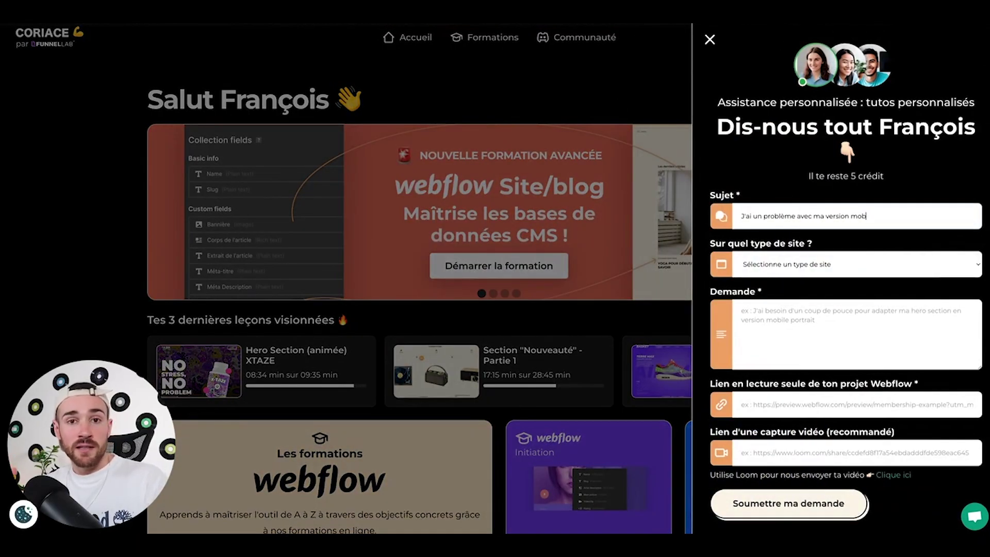
pyautogui.click(773, 264)
pyautogui.click(778, 298)
# Step: Enter the request "Ma hero section ne veut pas s'adapter sur le mobile portrait, pouvez-vous m'aider ?" in the assistance form
pyautogui.click(779, 309)
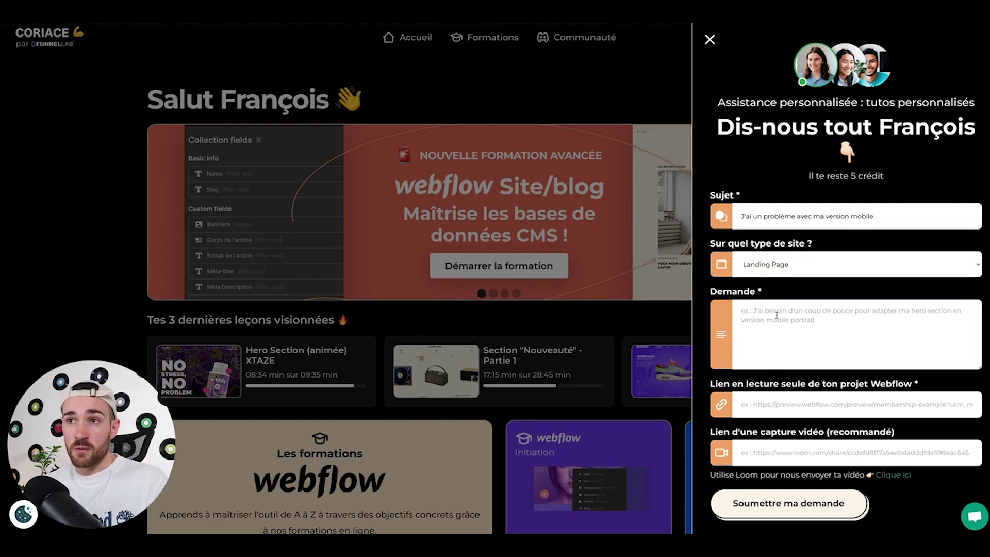
pyautogui.write("Ma hero section ne veut pas s'adapter sur le")
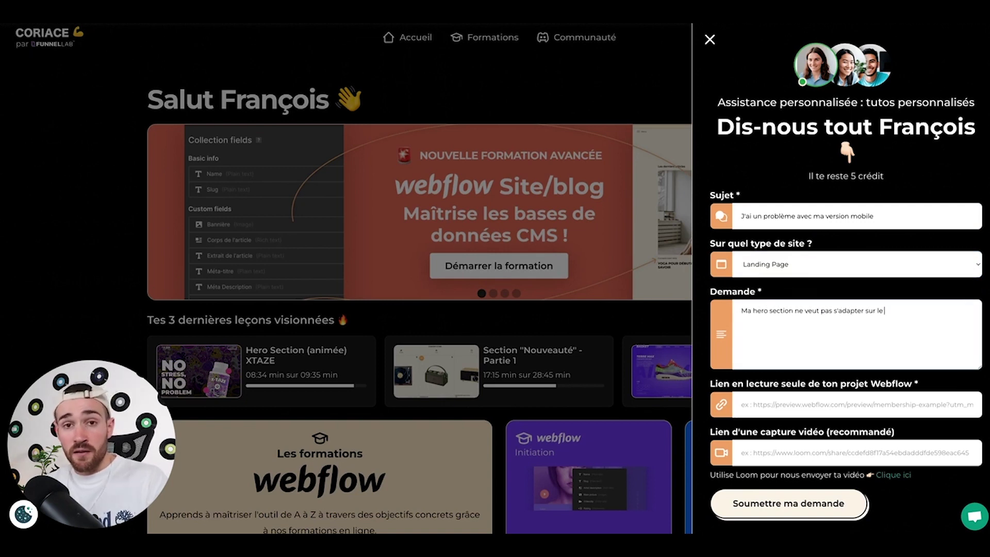
pyautogui.write(" mobile portrait, pouvez-vous m'aider ?")
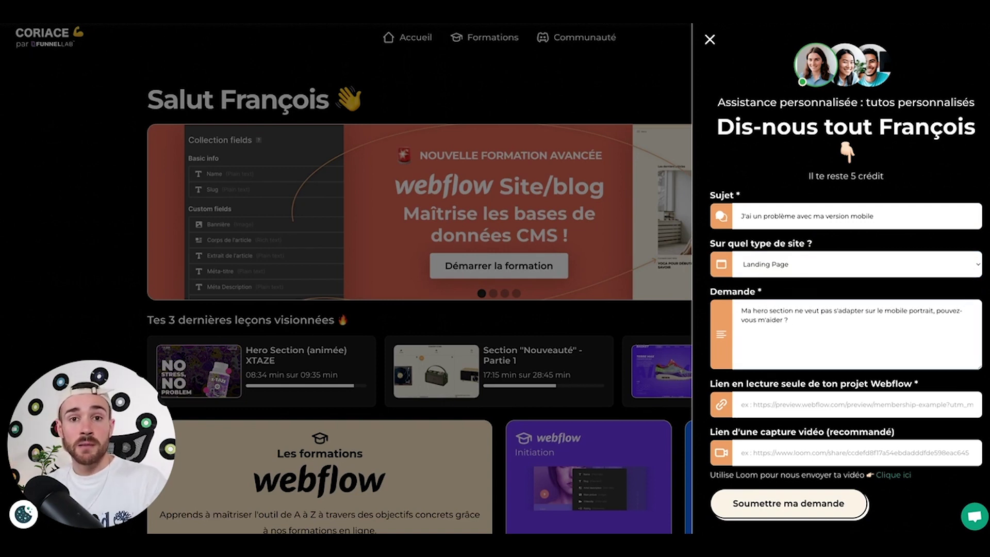
# Step: Paste the read-only Webflow project link and the Loom video capture link into the assistance form
pyautogui.click(851, 405)
pyautogui.hotkey('ctrl', 'v')
pyautogui.click(771, 452)
pyautogui.hotkey('ctrl', 'v')
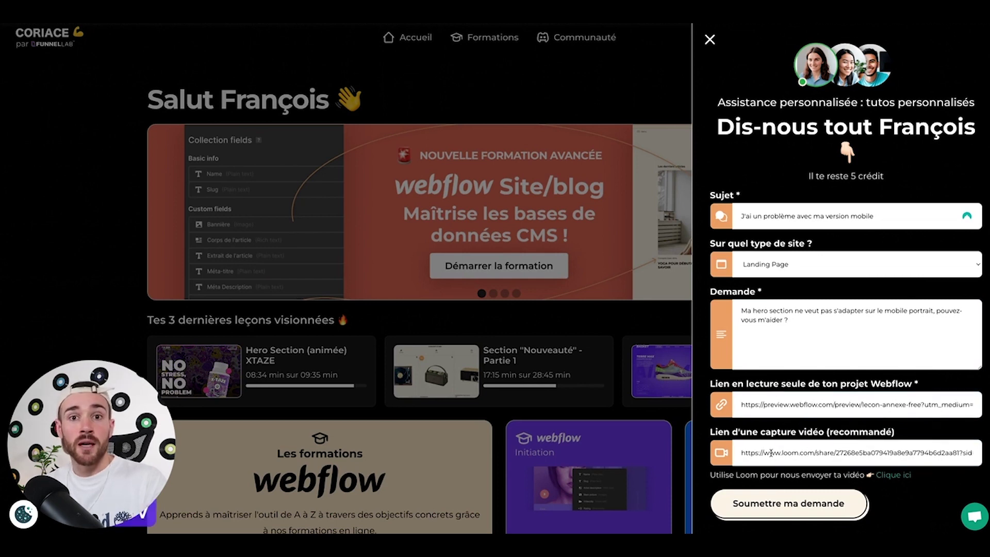